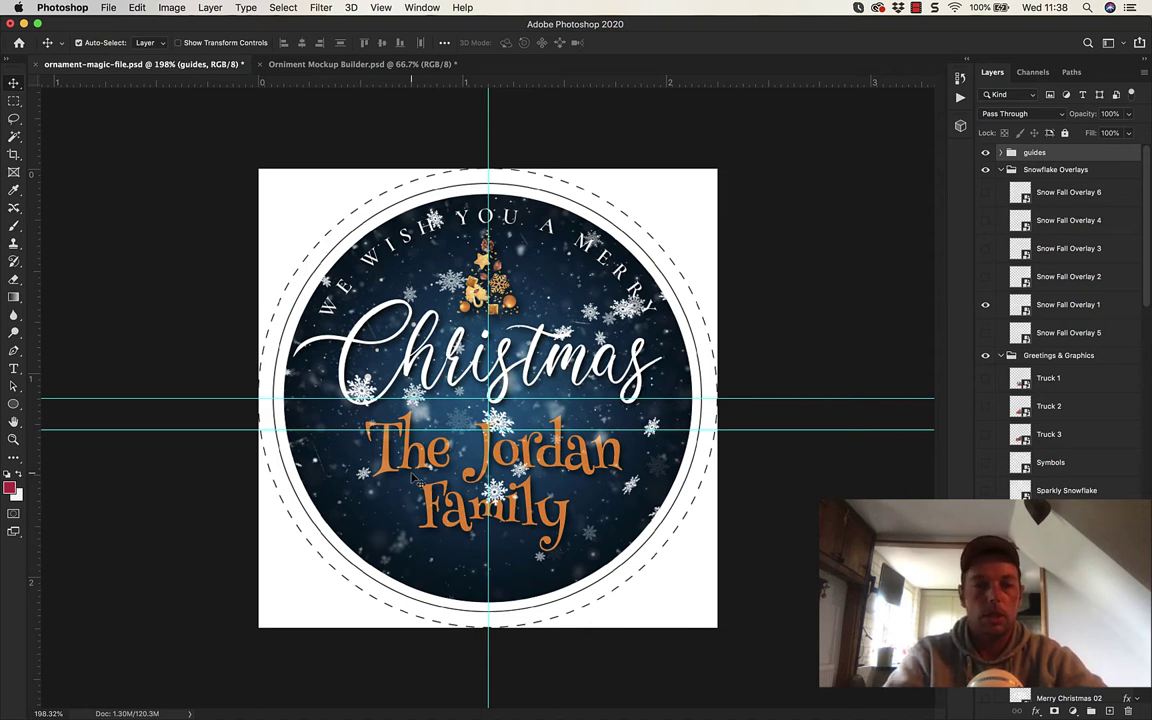
- Hide Snow Fall Overlay 1, then preview and re-hide Overlays 6, 4 and 3
click(985, 308)
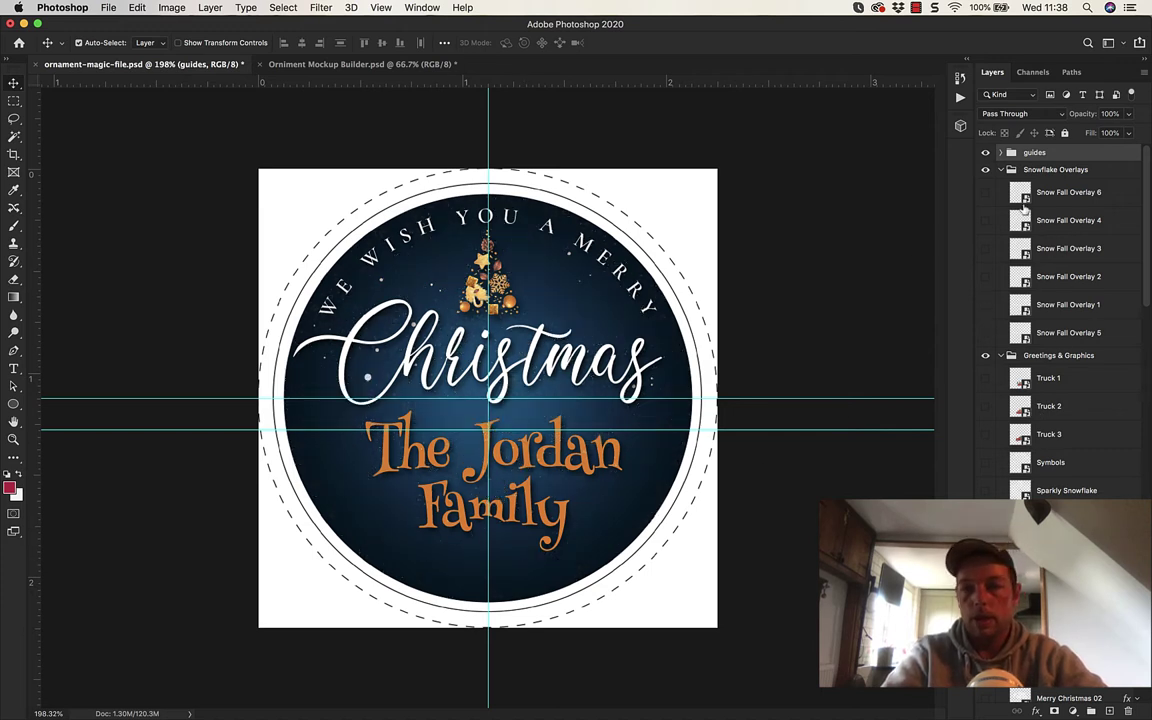
click(985, 194)
click(984, 194)
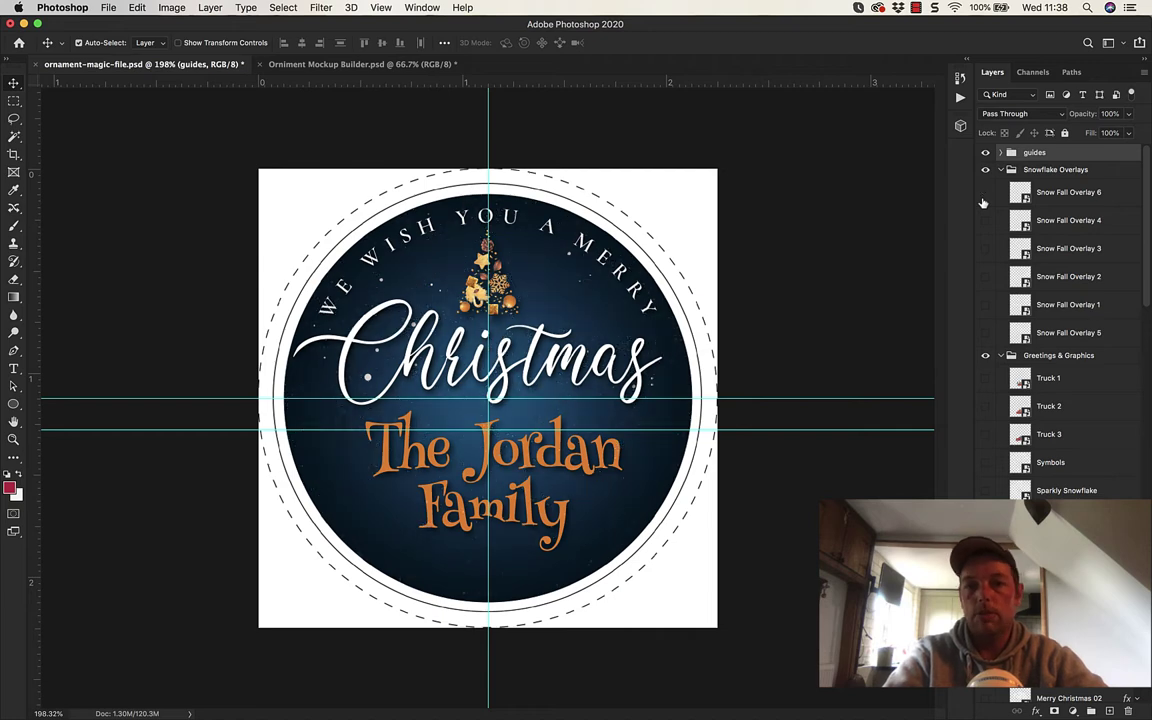
click(985, 221)
click(985, 221)
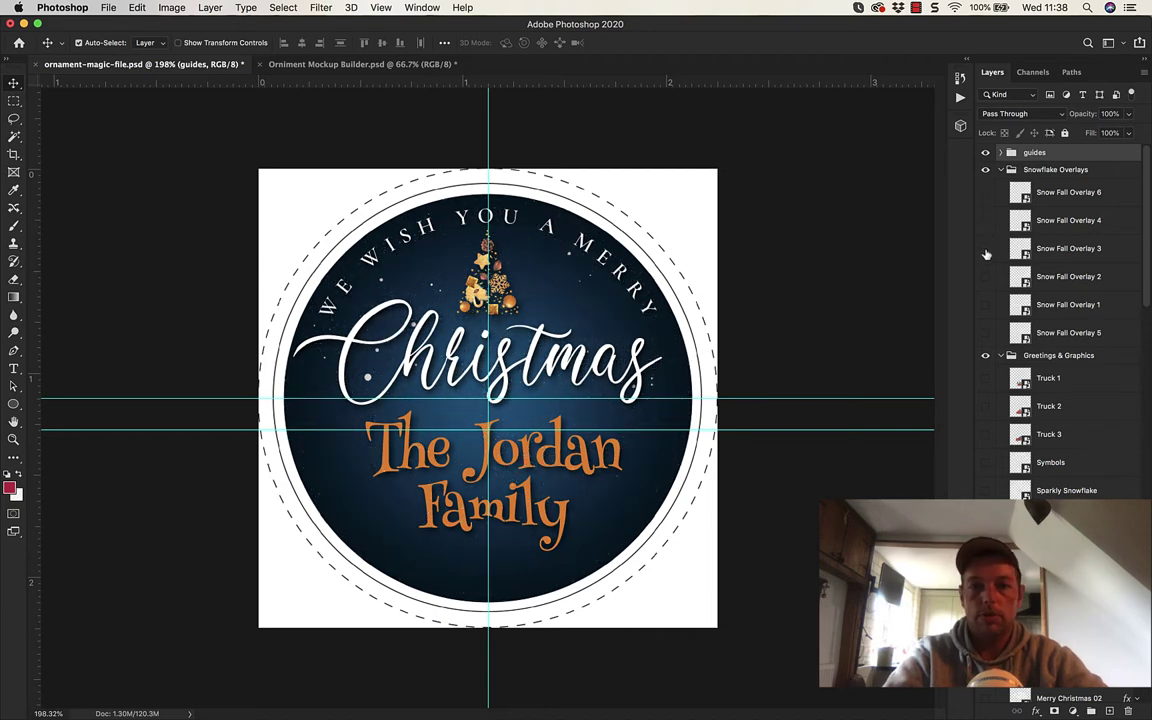
click(985, 248)
click(985, 248)
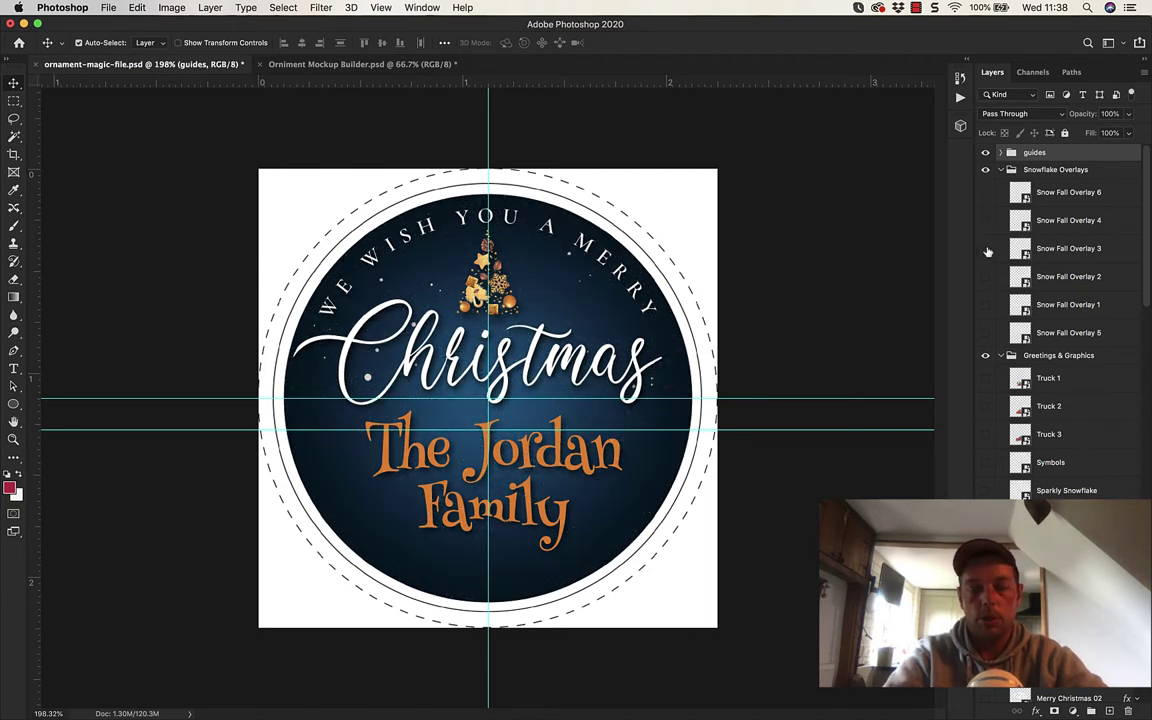
- Hide the We Wish You greeting, then preview and re-hide Truck 2, Truck 3 and the Christmas symbols
scroll(1005, 400, down, 5)
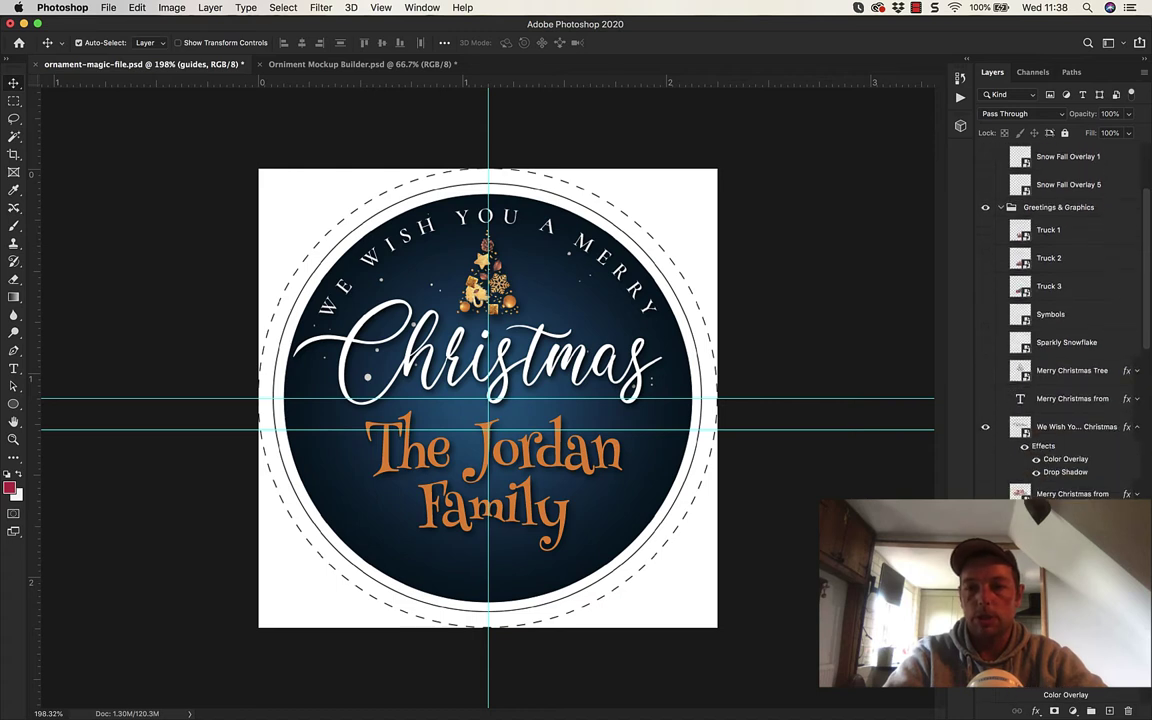
click(986, 427)
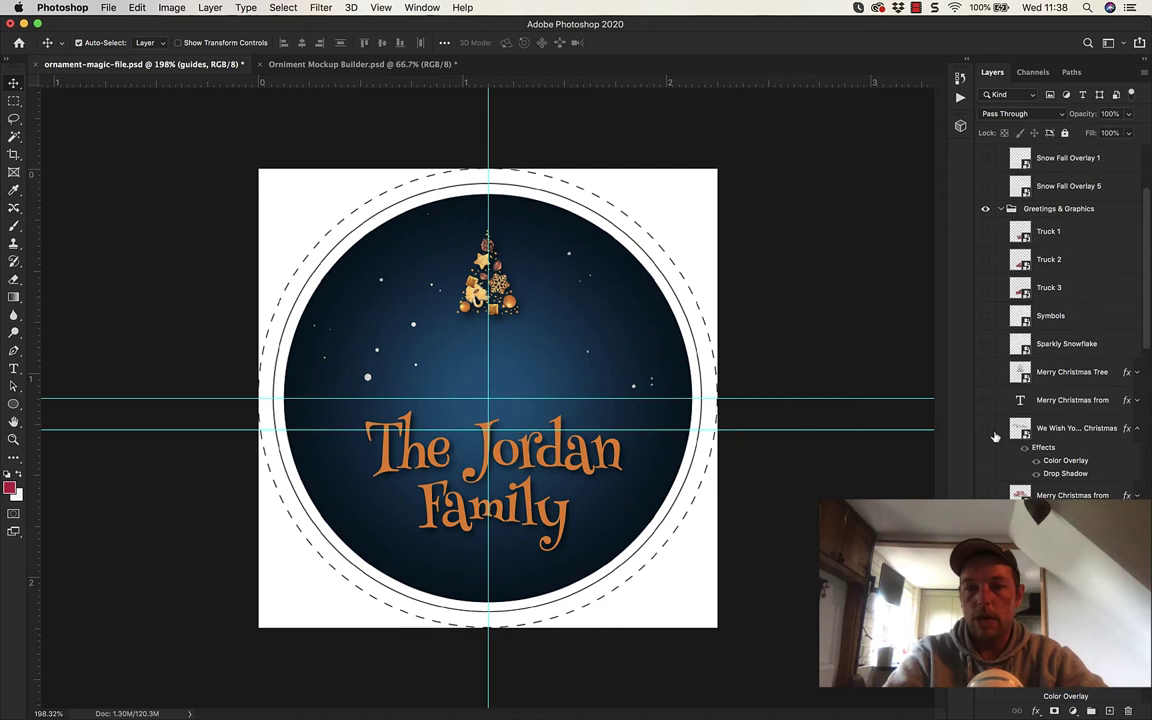
click(985, 259)
click(985, 259)
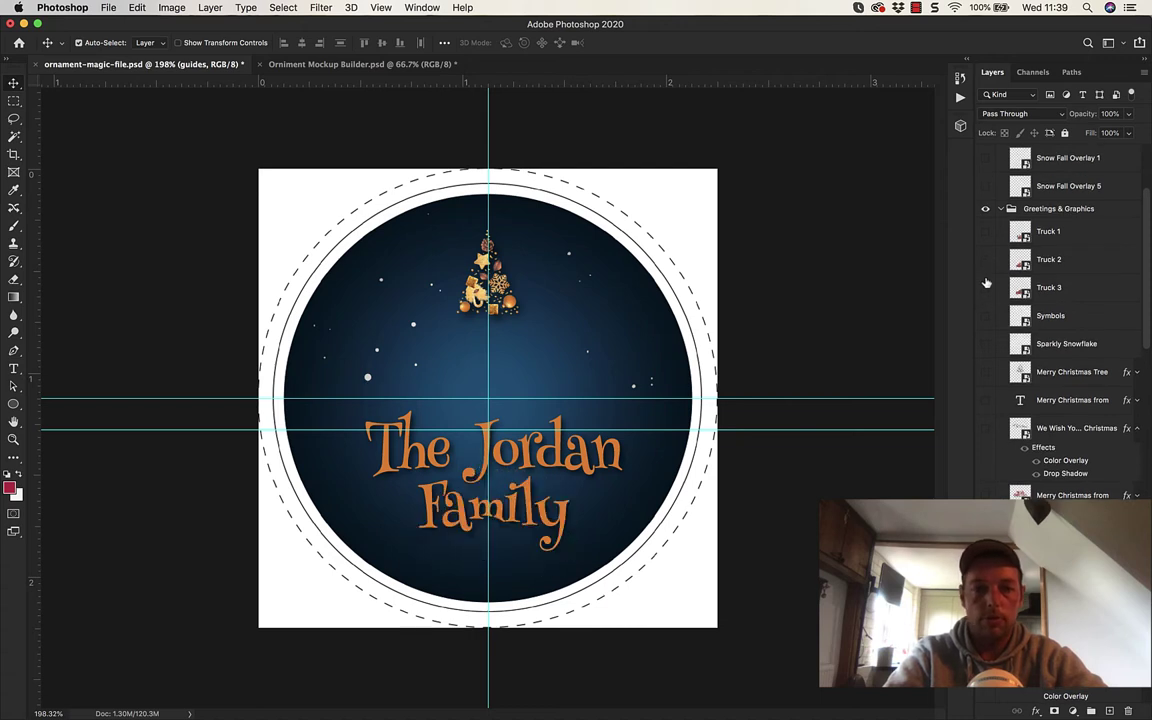
click(985, 287)
click(985, 287)
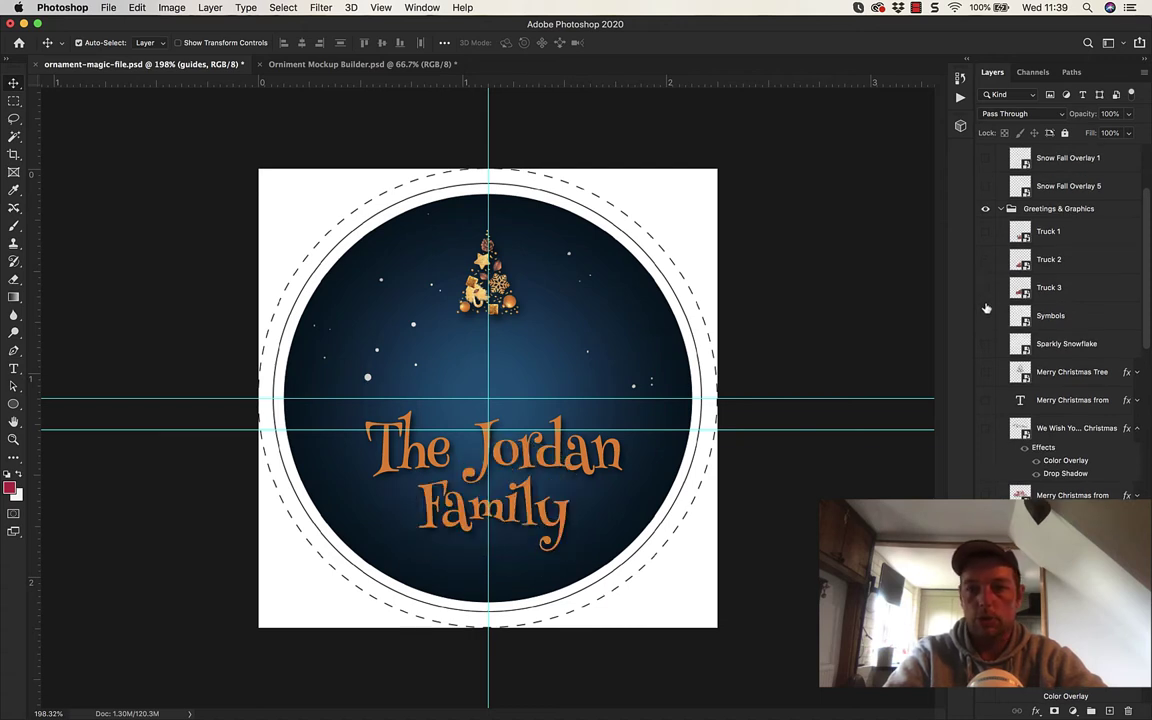
click(985, 315)
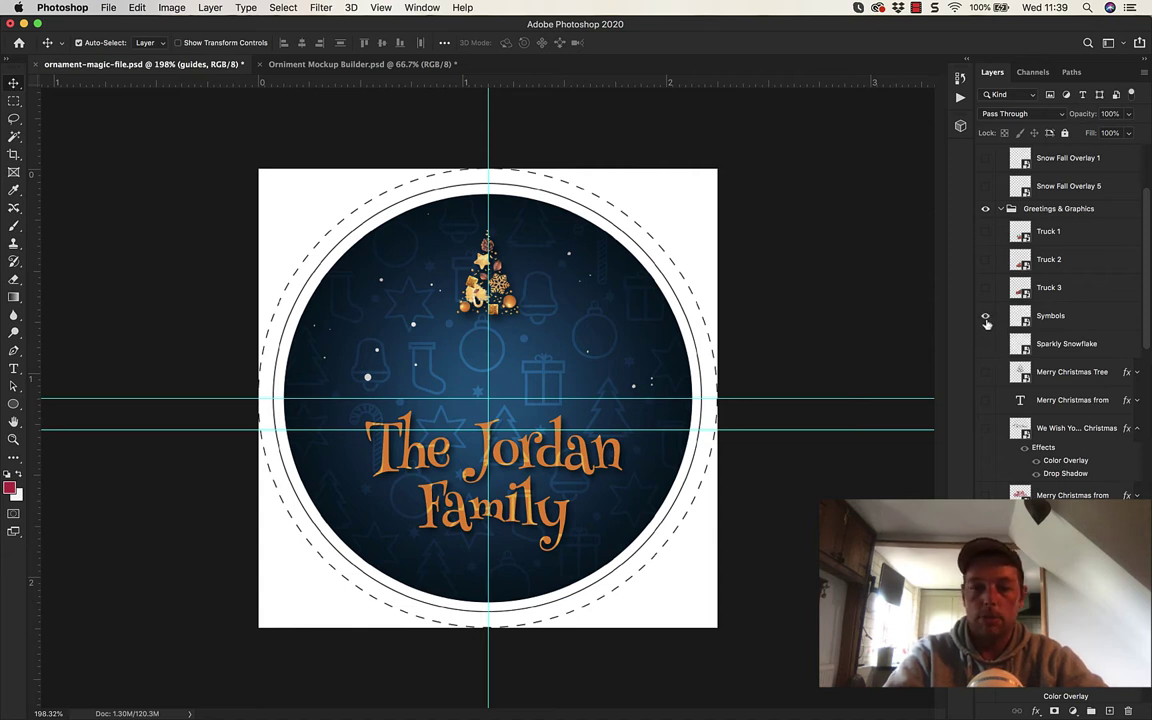
click(986, 322)
- Turn on the Sparkly Snowflake texture, then preview and re-hide the four Merry Christmas text layers
click(985, 348)
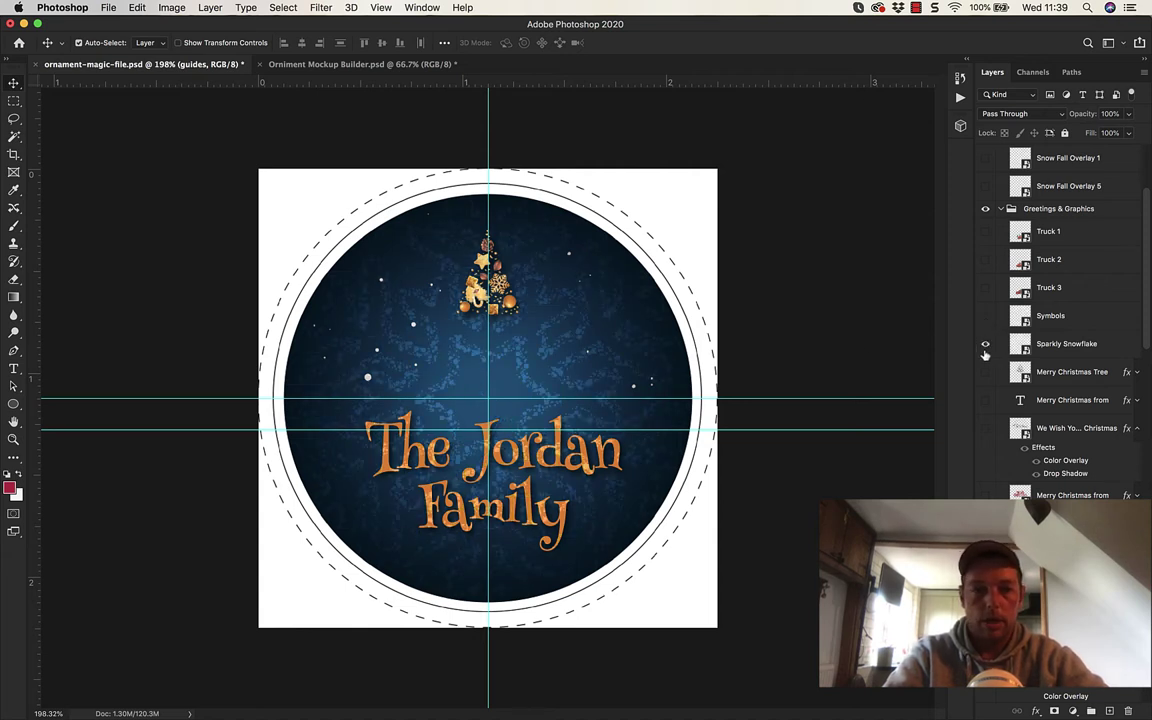
scroll(988, 360, down, 4)
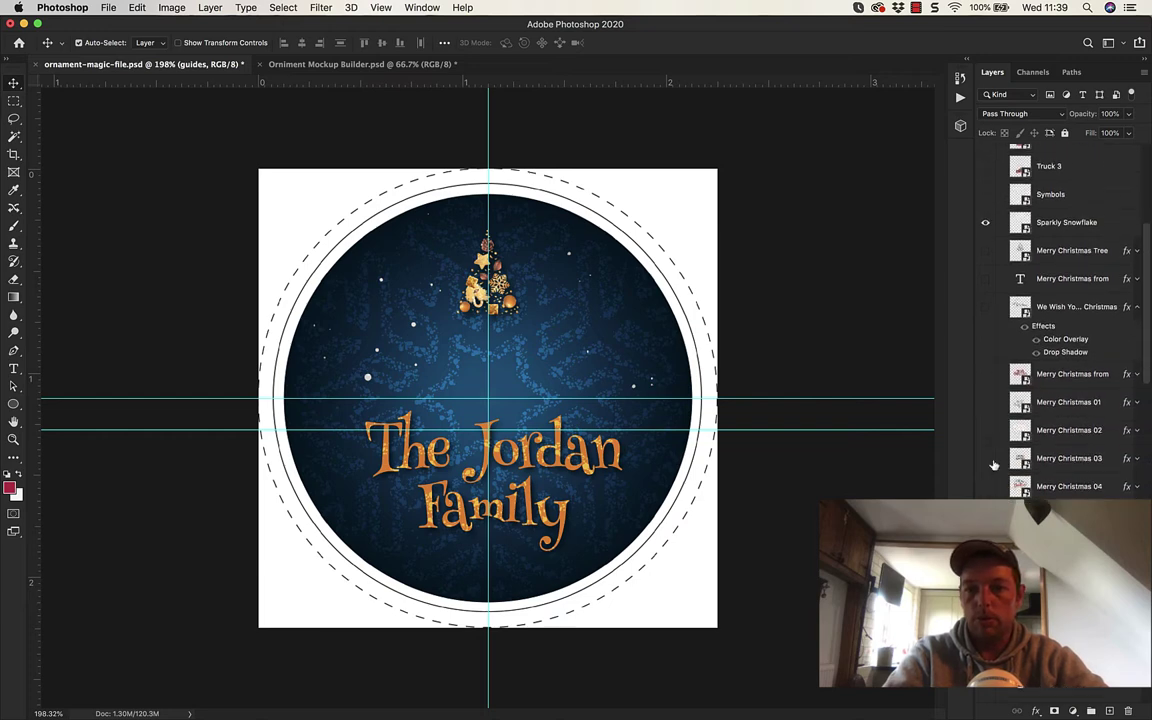
click(988, 375)
click(988, 376)
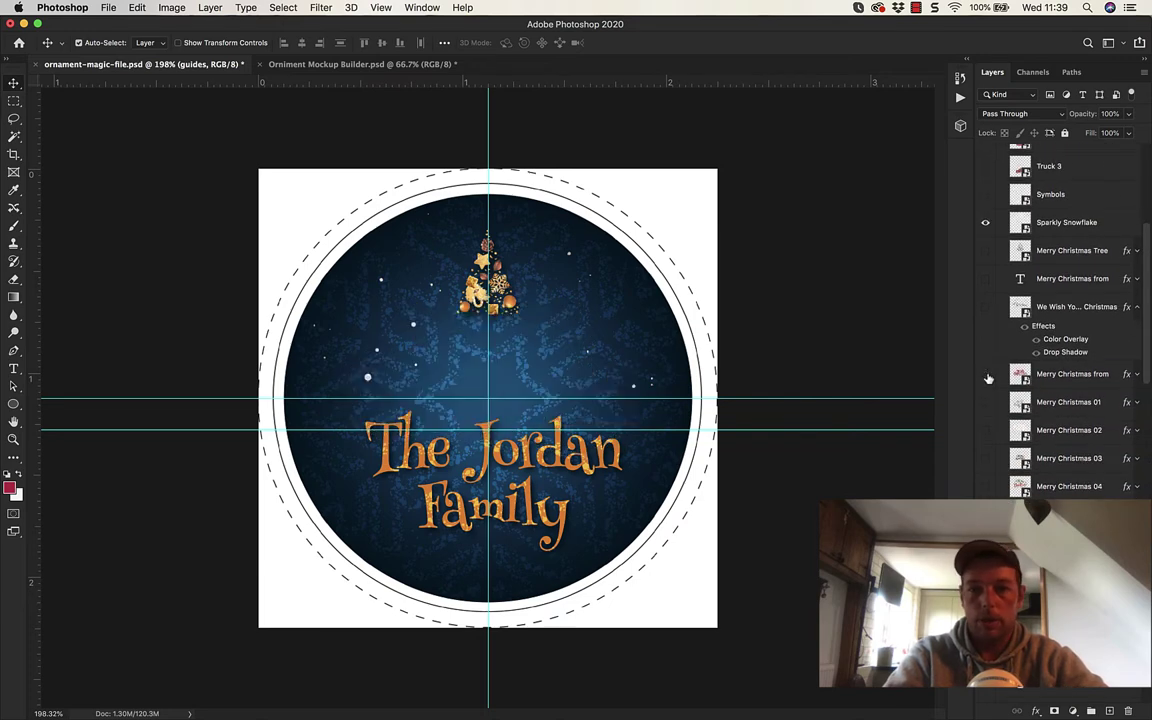
click(986, 404)
click(986, 404)
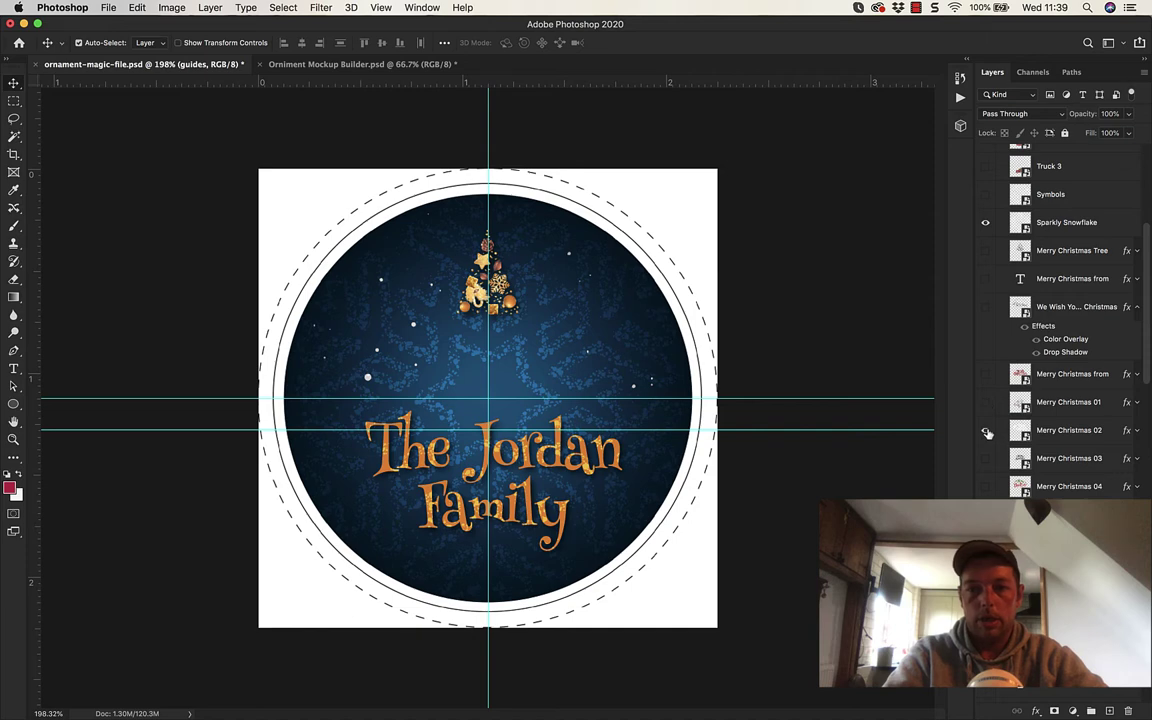
click(986, 431)
click(986, 431)
click(986, 459)
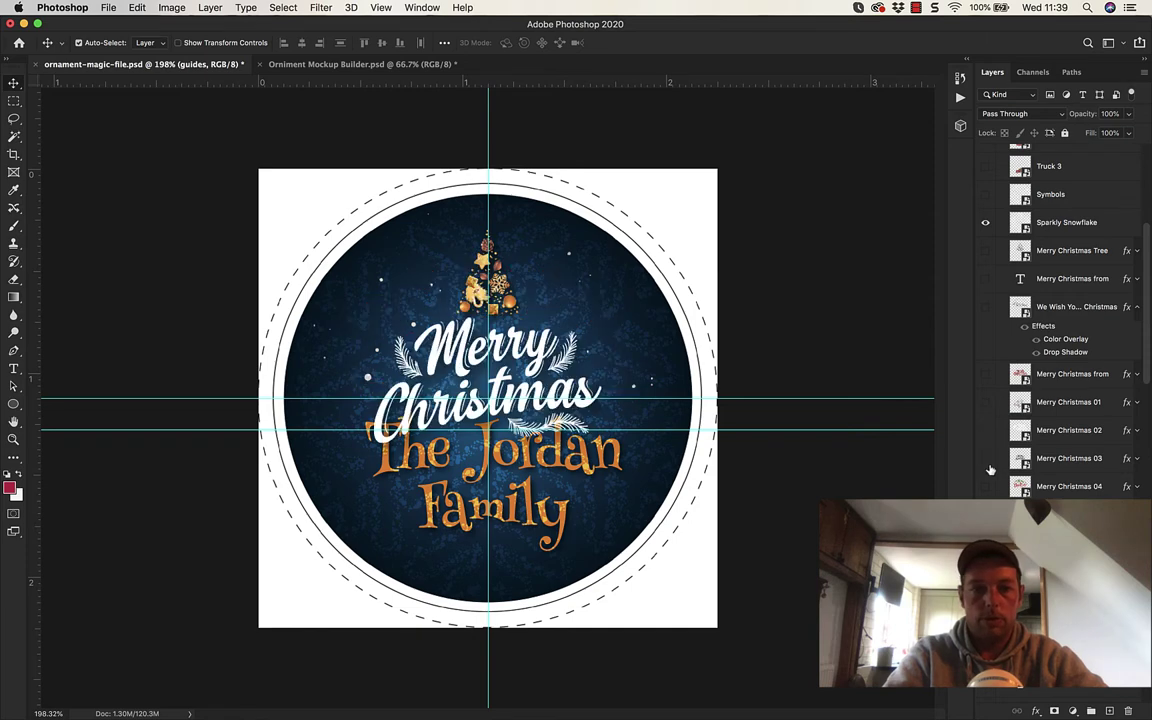
click(988, 459)
scroll(990, 440, down, 5)
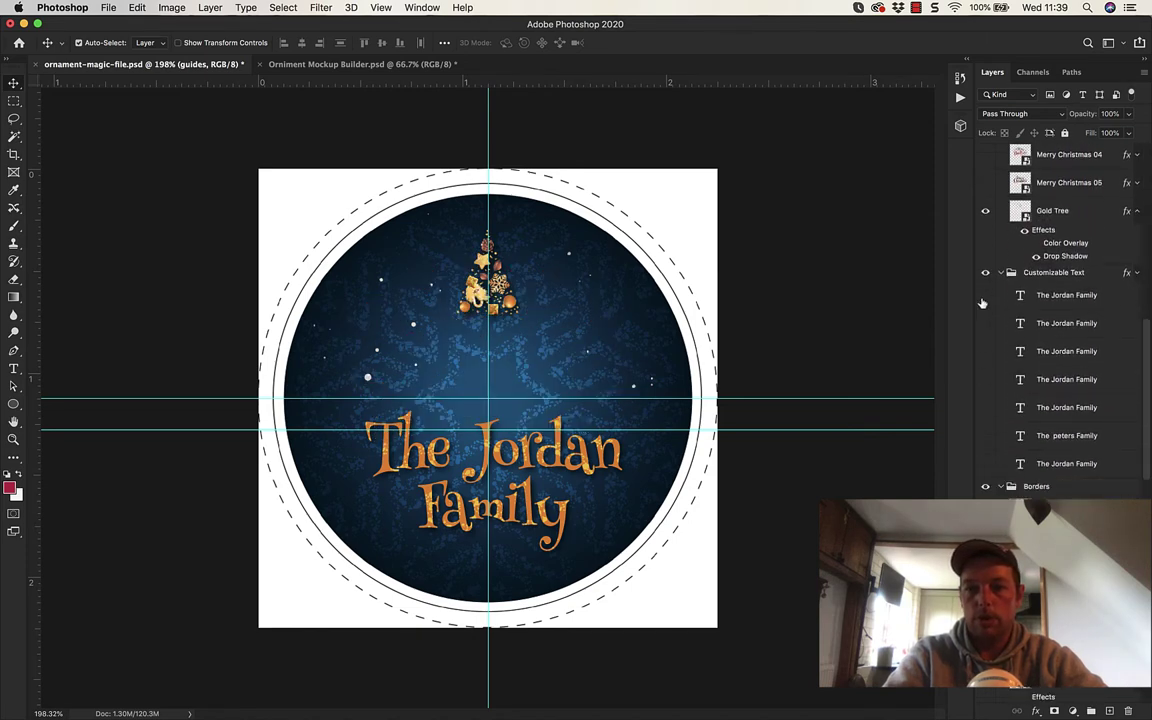
- Swap the family name for the serif 'The Jordan Family' layer after previewing the script version
click(985, 296)
click(985, 323)
click(985, 323)
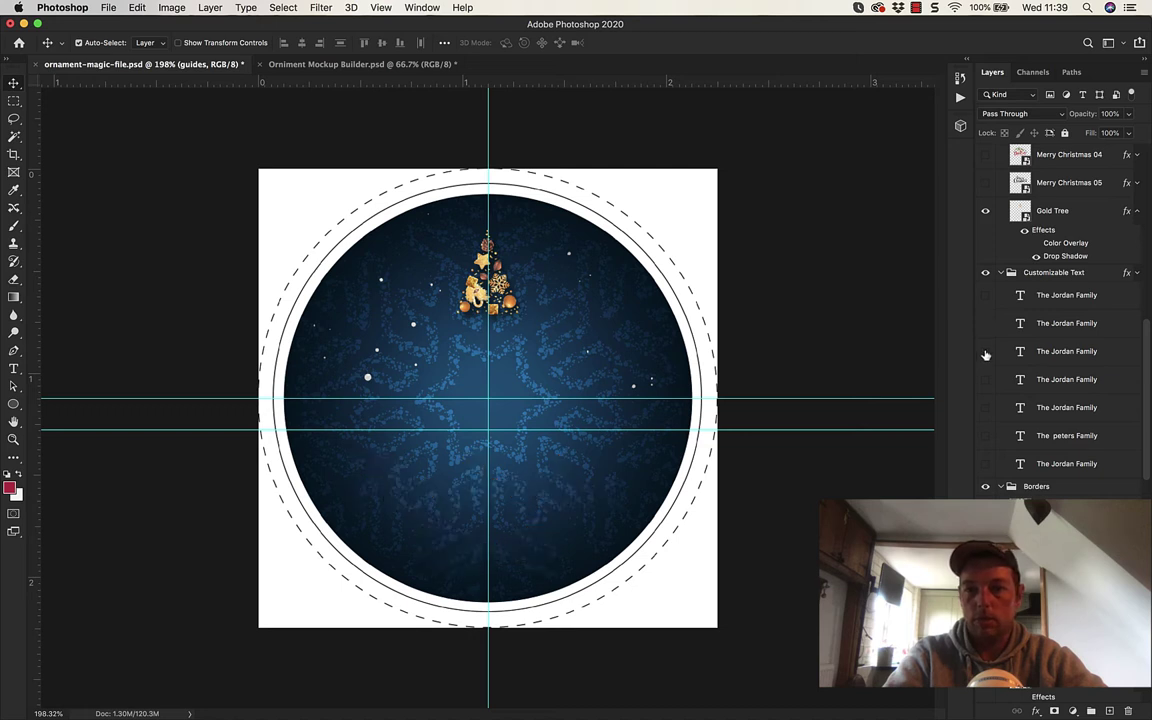
click(986, 352)
scroll(992, 437, down, 5)
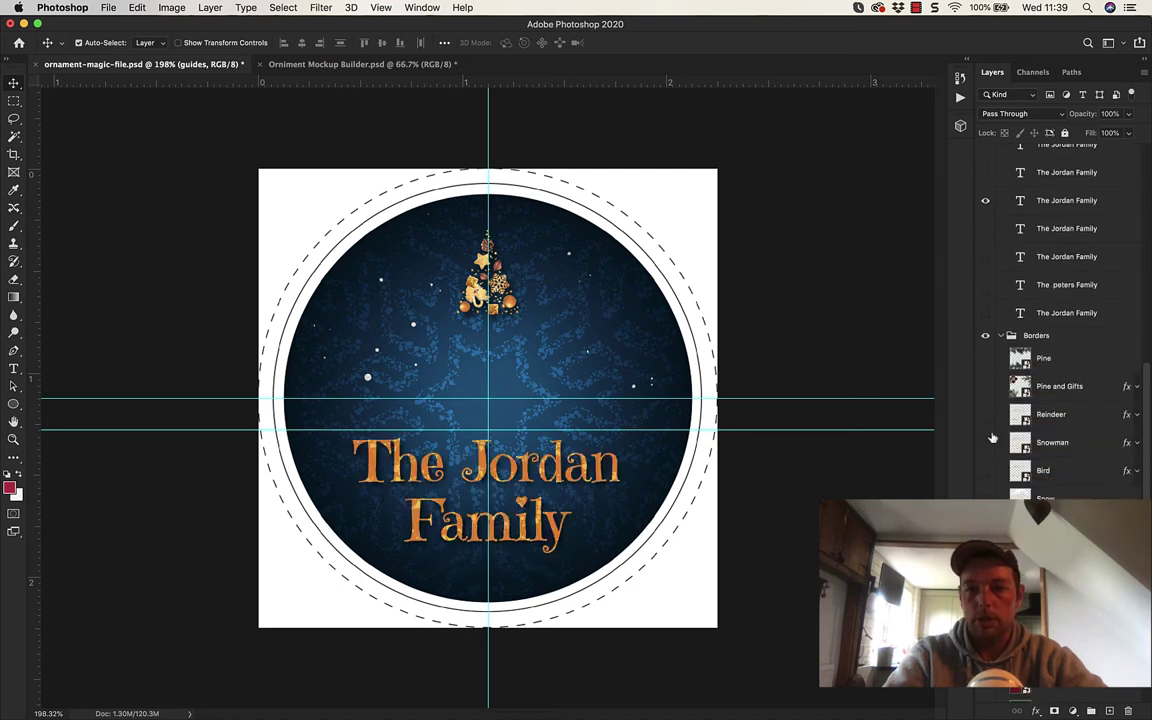
- Preview the Pine, Reindeer and Bird borders, leaving all of them hidden
click(985, 307)
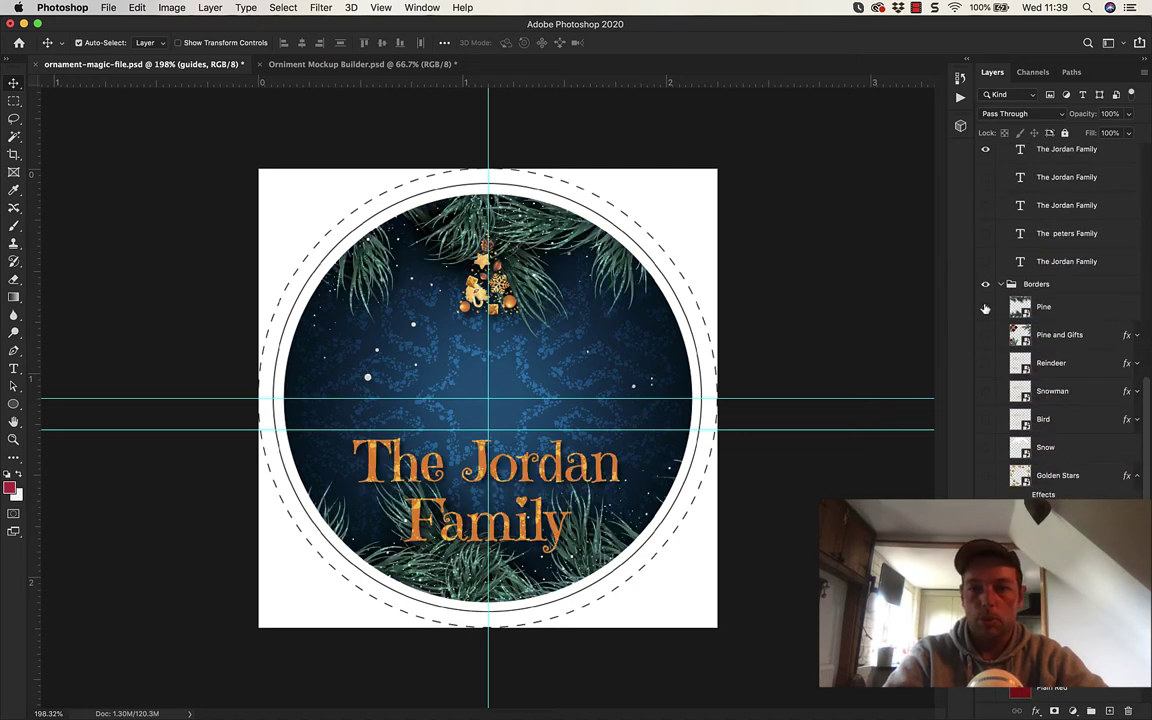
click(985, 307)
click(985, 364)
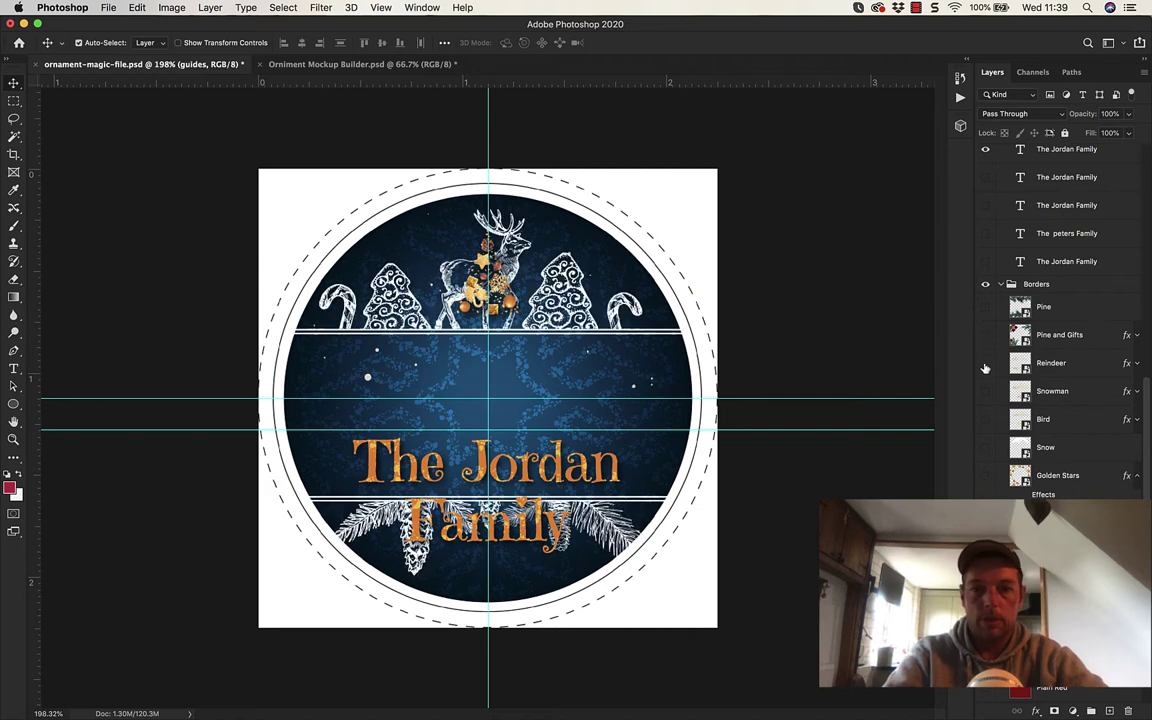
click(985, 366)
click(987, 420)
click(987, 420)
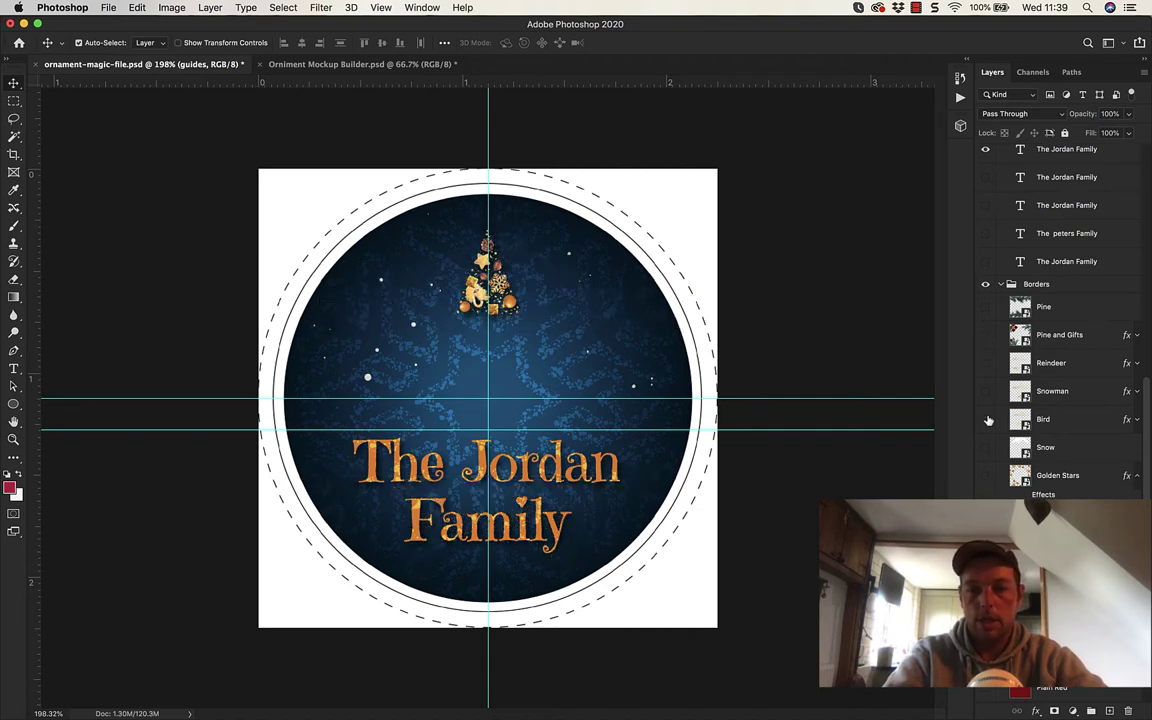
scroll(987, 420, down, 4)
- Remove the dark edge shading and try the red plaid and green texture backgrounds
click(986, 373)
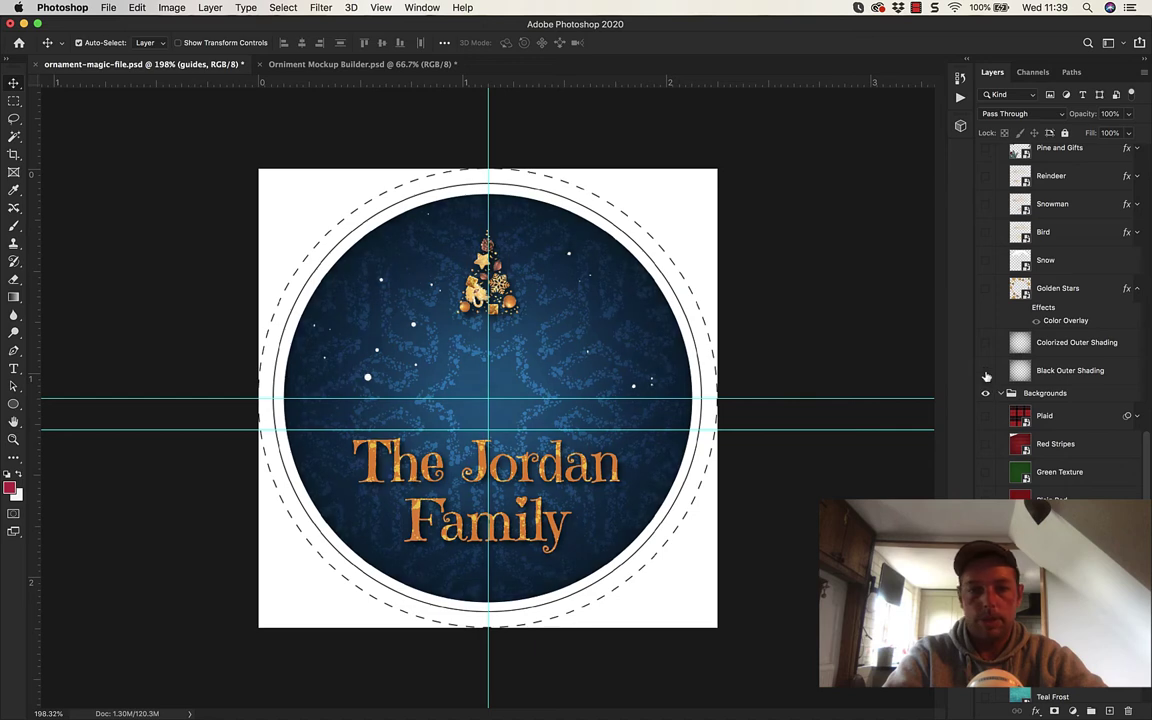
click(986, 371)
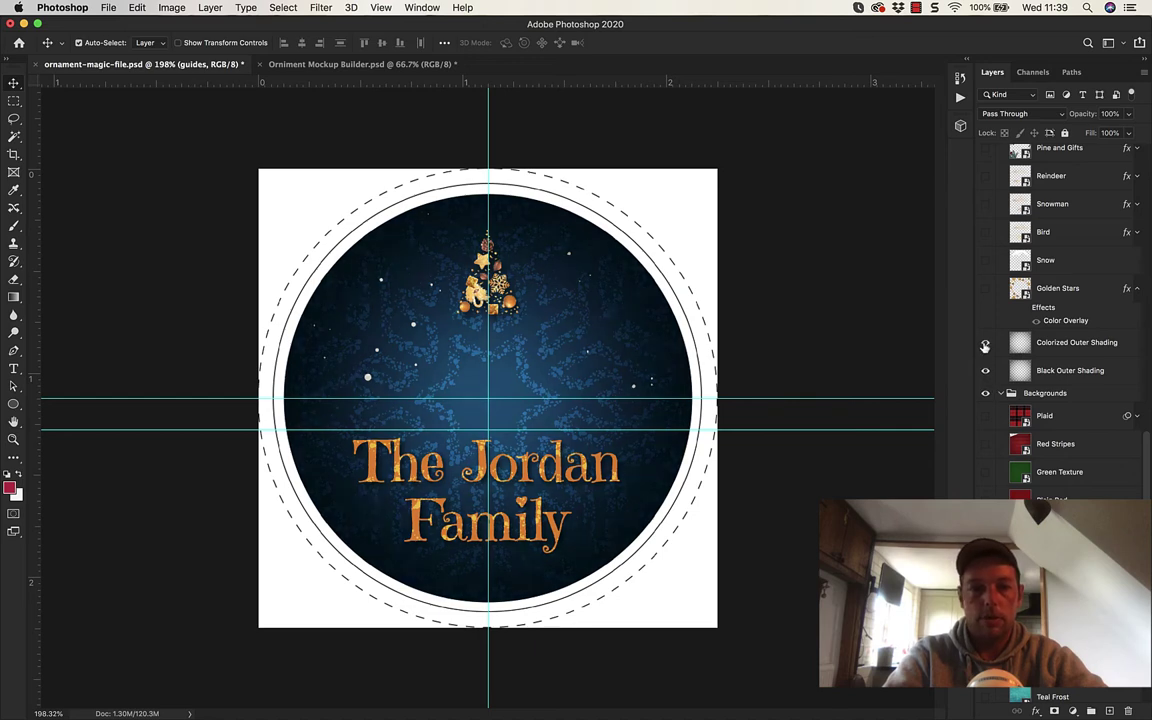
click(986, 372)
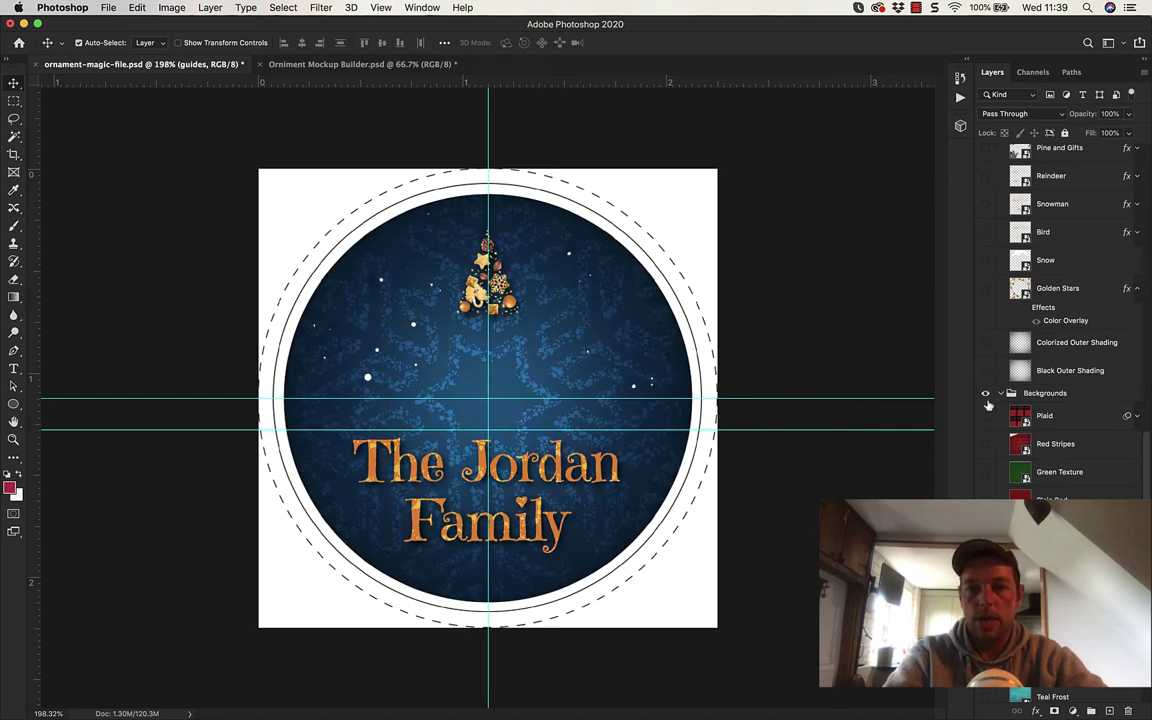
click(986, 416)
click(986, 416)
click(986, 472)
scroll(987, 472, down, 5)
scroll(987, 472, up, 5)
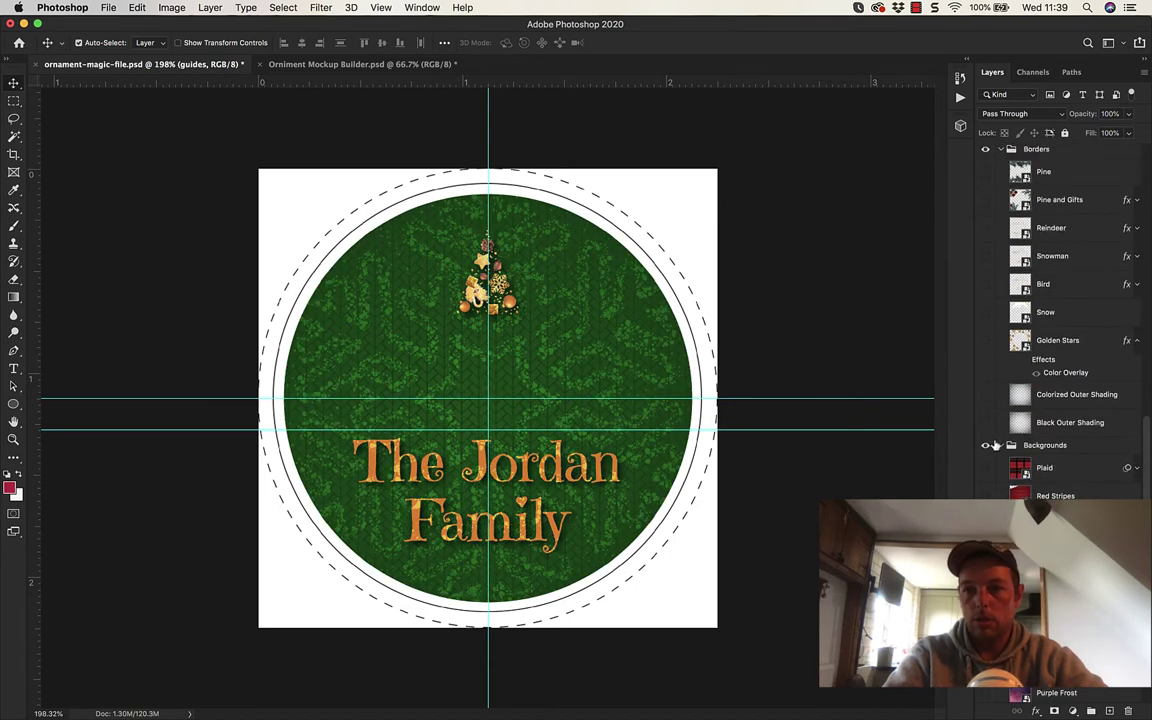
- Add a snow cap, swap green for a red patterned background, and hide the gold tree
click(985, 312)
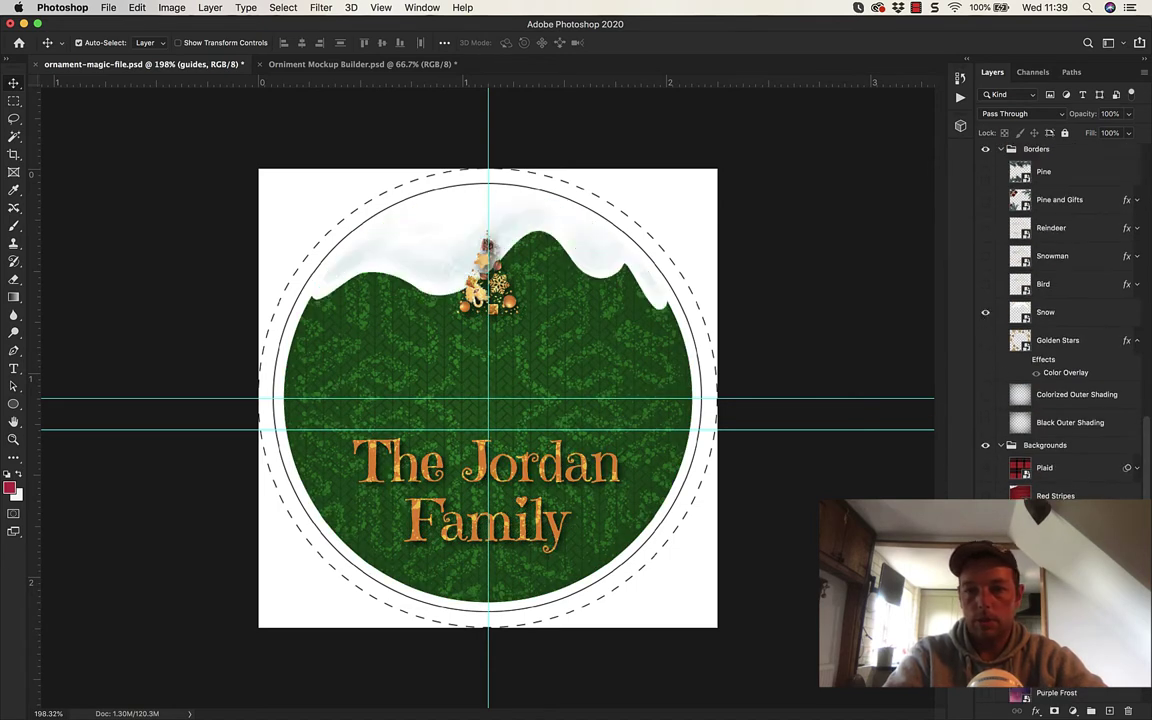
click(986, 580)
click(986, 524)
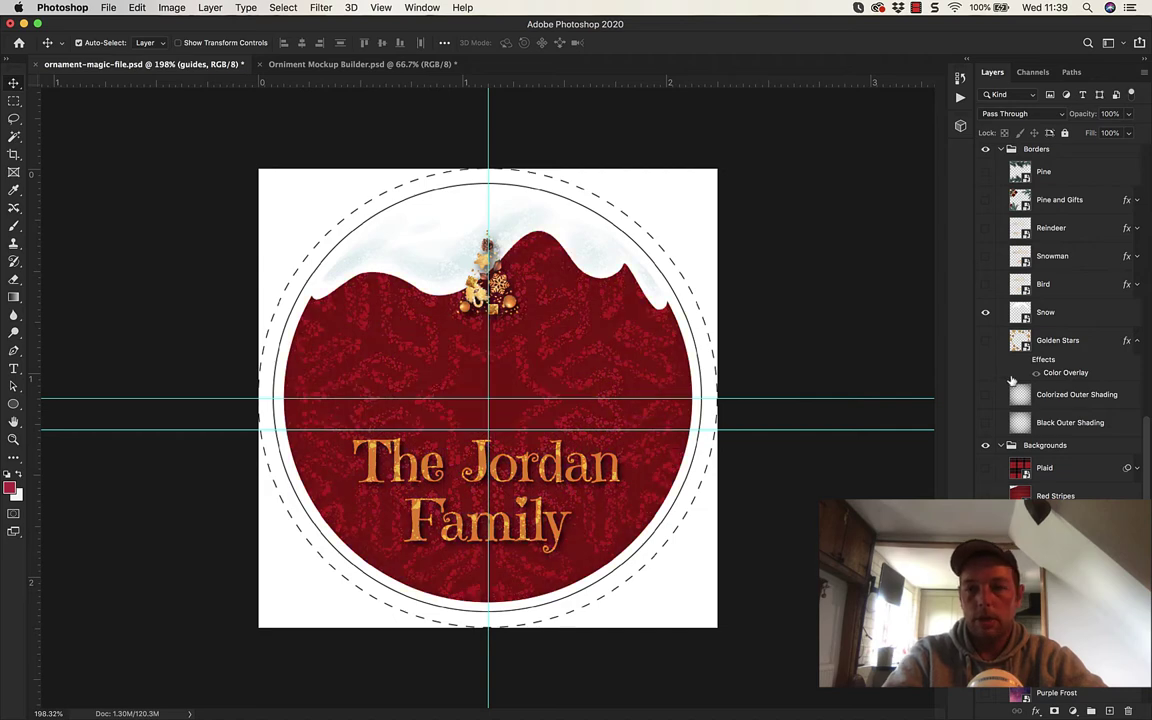
scroll(1005, 400, up, 10)
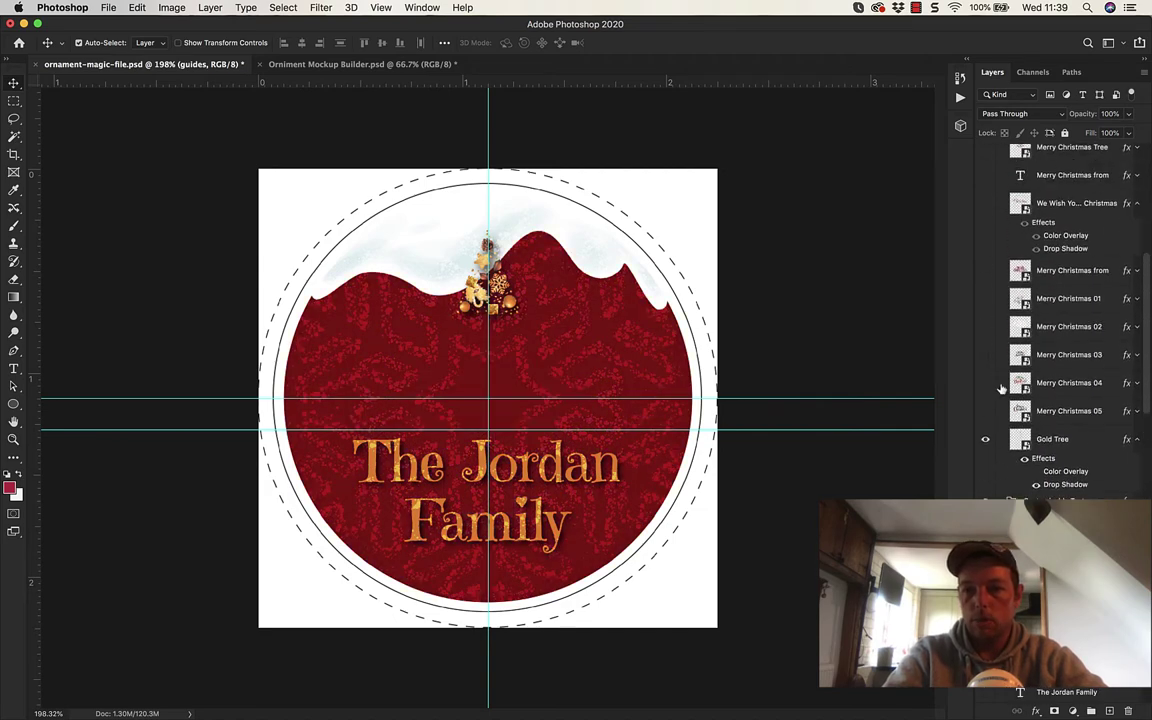
click(985, 438)
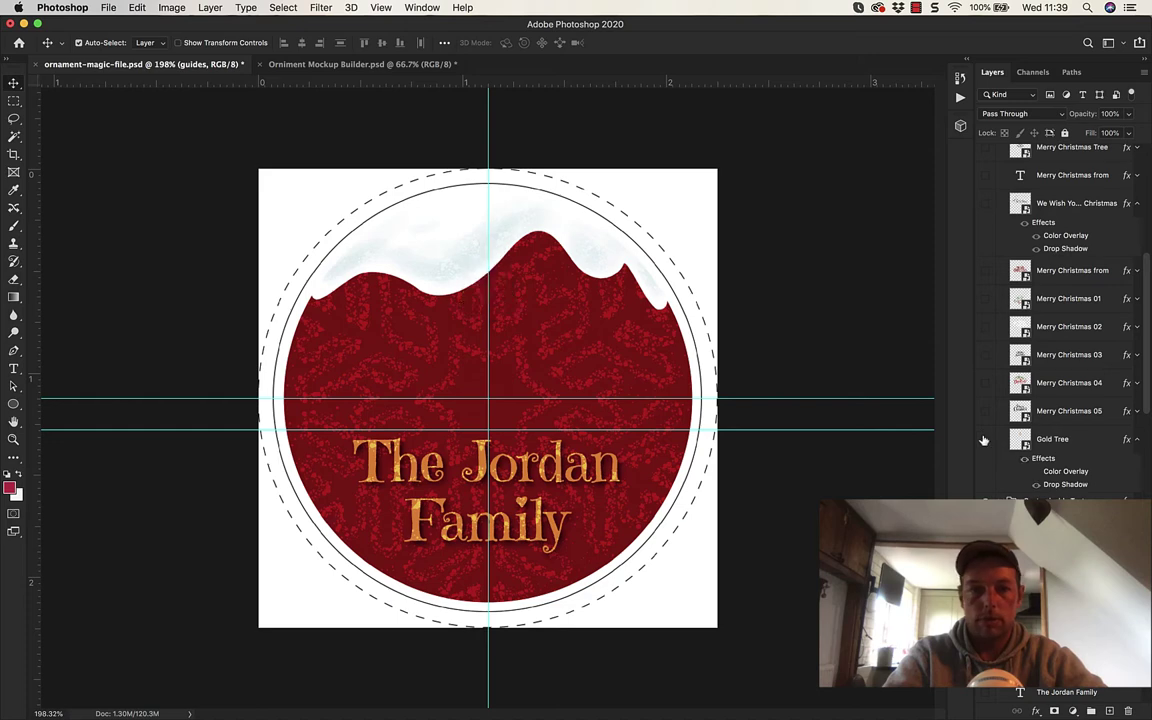
scroll(980, 390, down, 10)
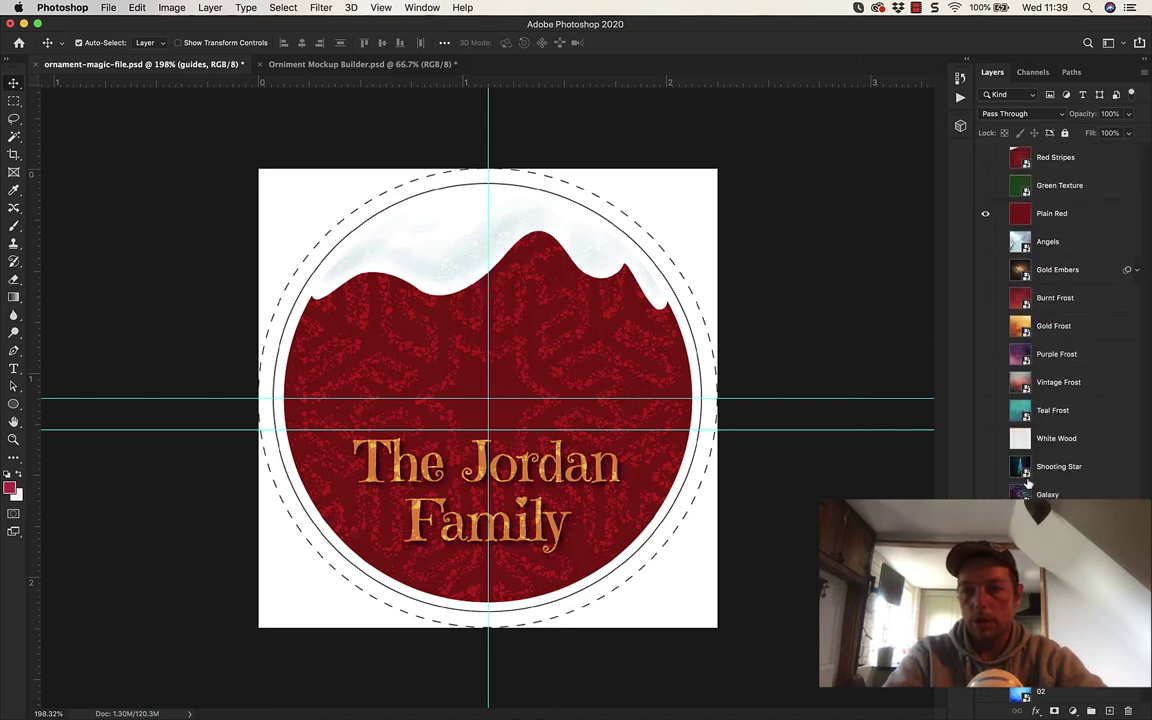
- Cycle past the red, snowflake, damask and Galaxy backgrounds to Black Flourishes, then open the Etsy listing
click(985, 213)
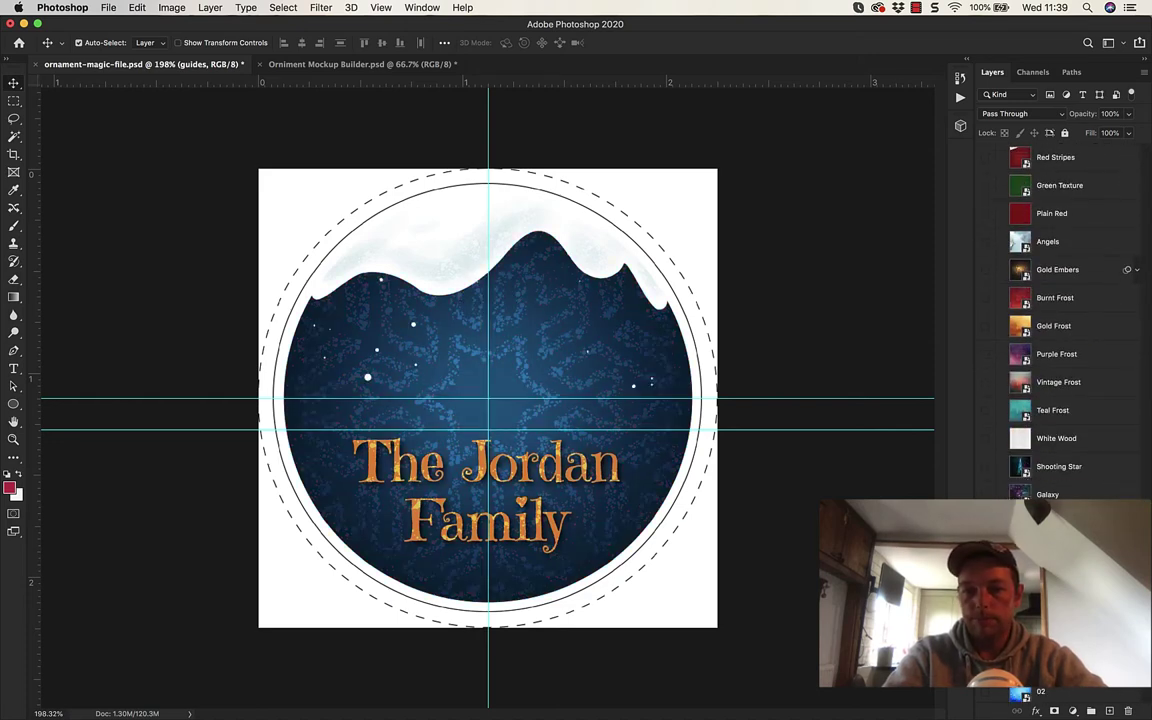
key(super+comma)
key(super+comma)
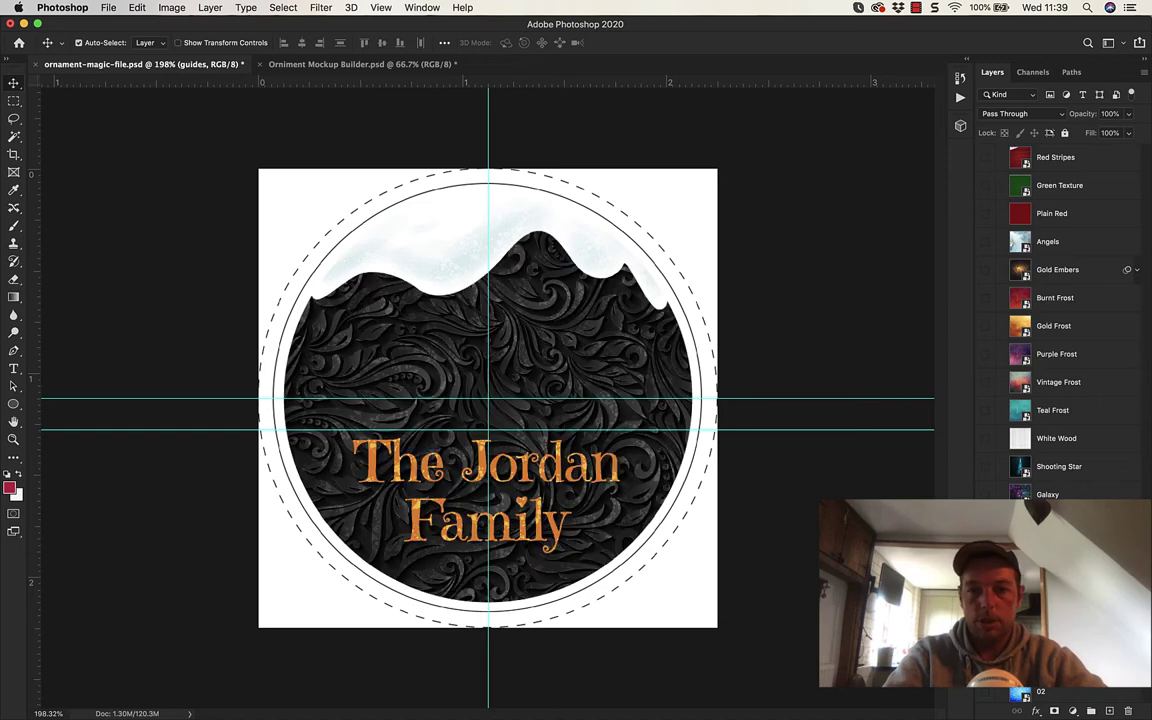
key(super+comma)
key(super+comma)
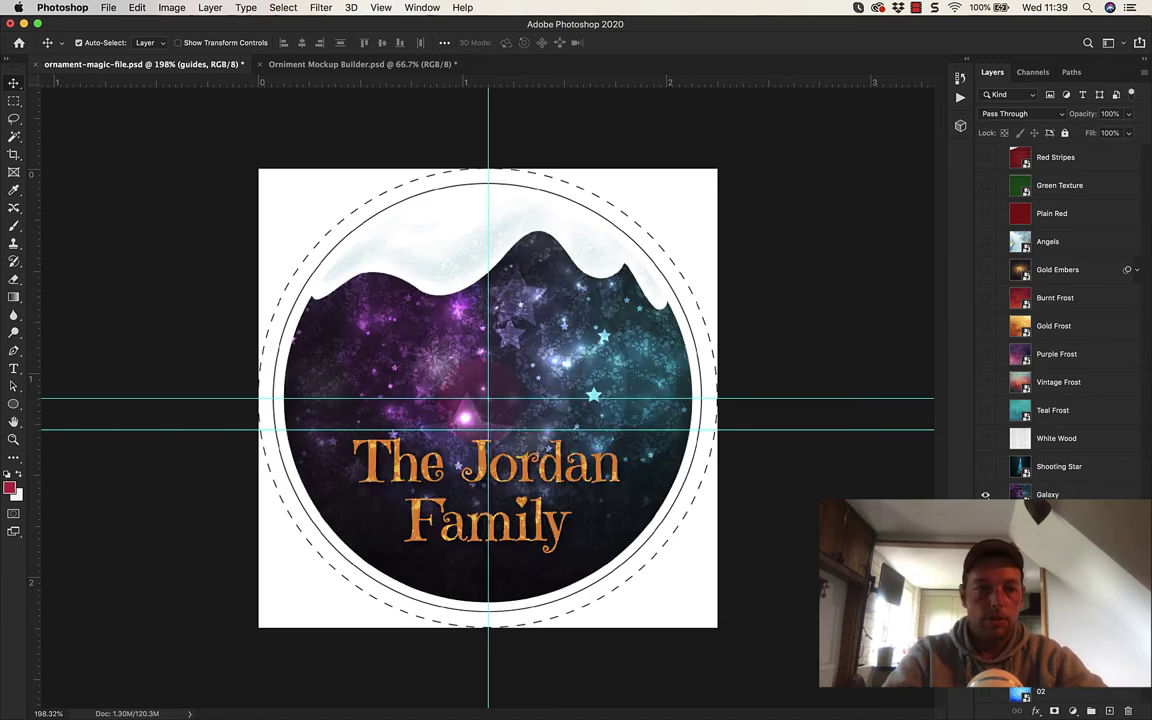
scroll(987, 460, down, 3)
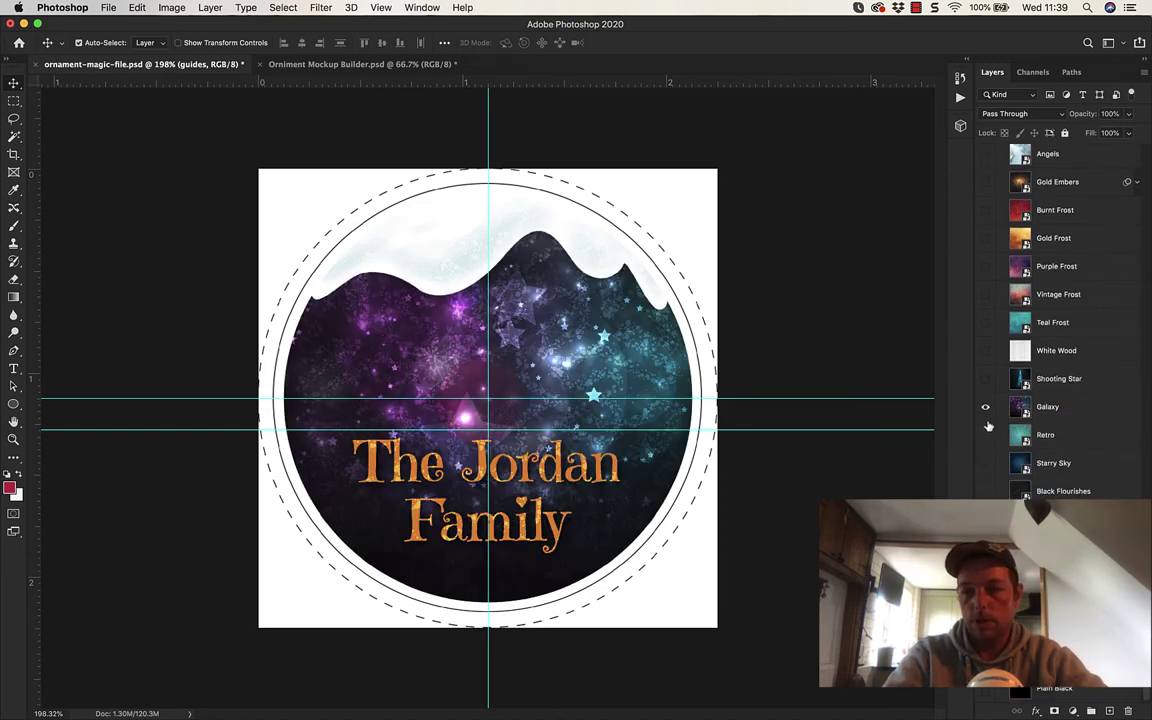
key(super+comma)
click(985, 492)
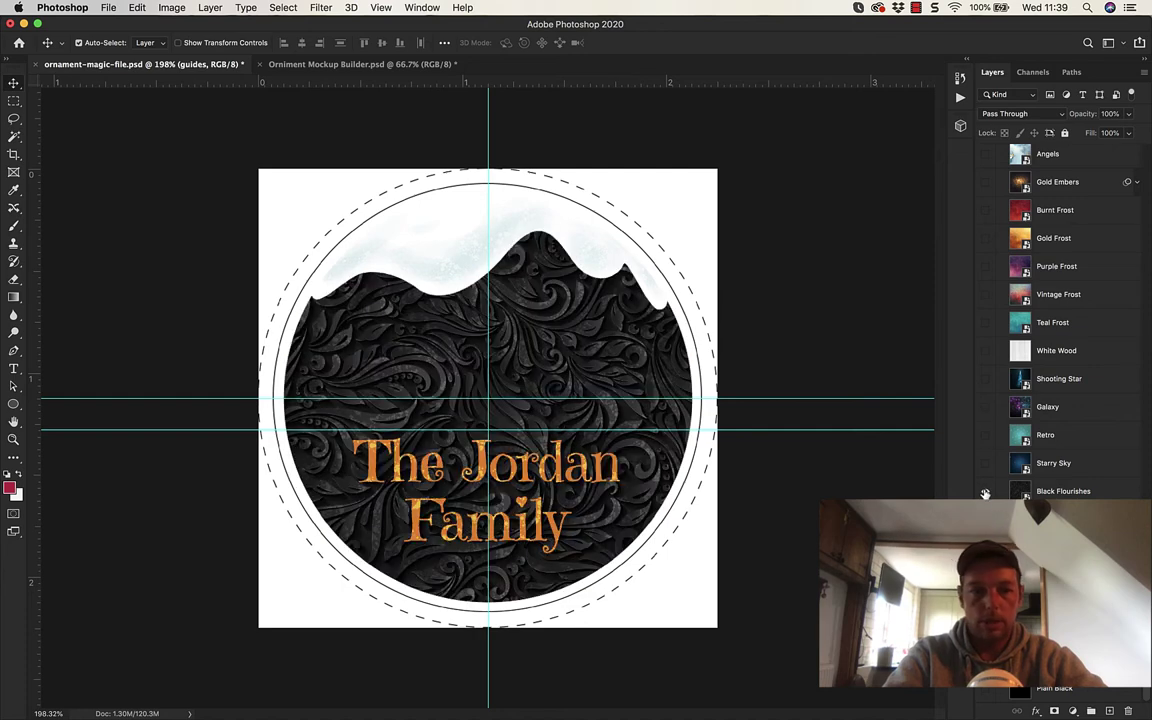
mouse_move(437, 692)
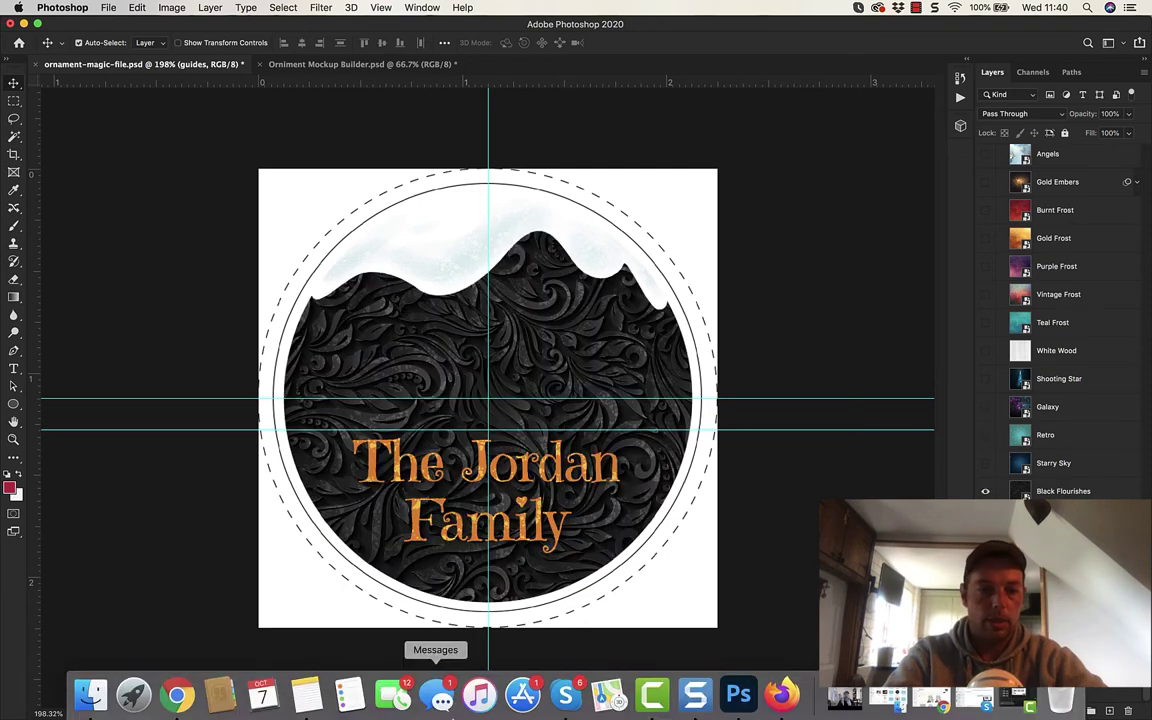
click(176, 692)
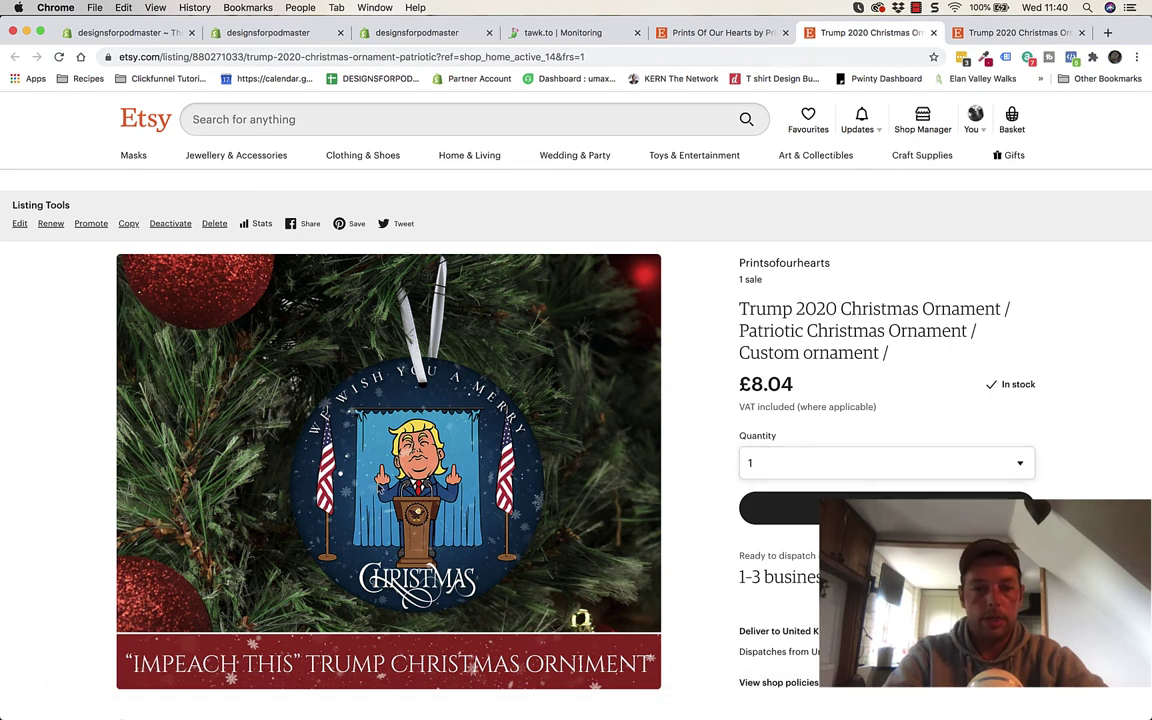
- Scroll through the Etsy listing's price and delivery details, then switch back to Photoshop
scroll(470, 482, down, 2)
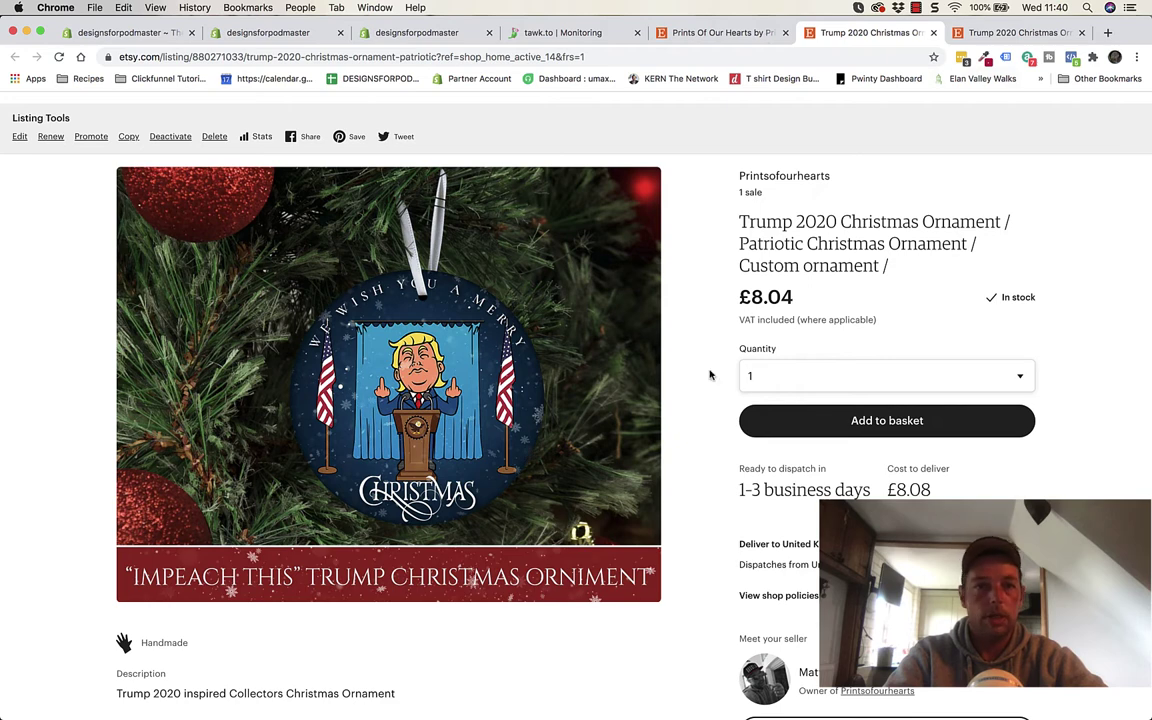
mouse_move(643, 700)
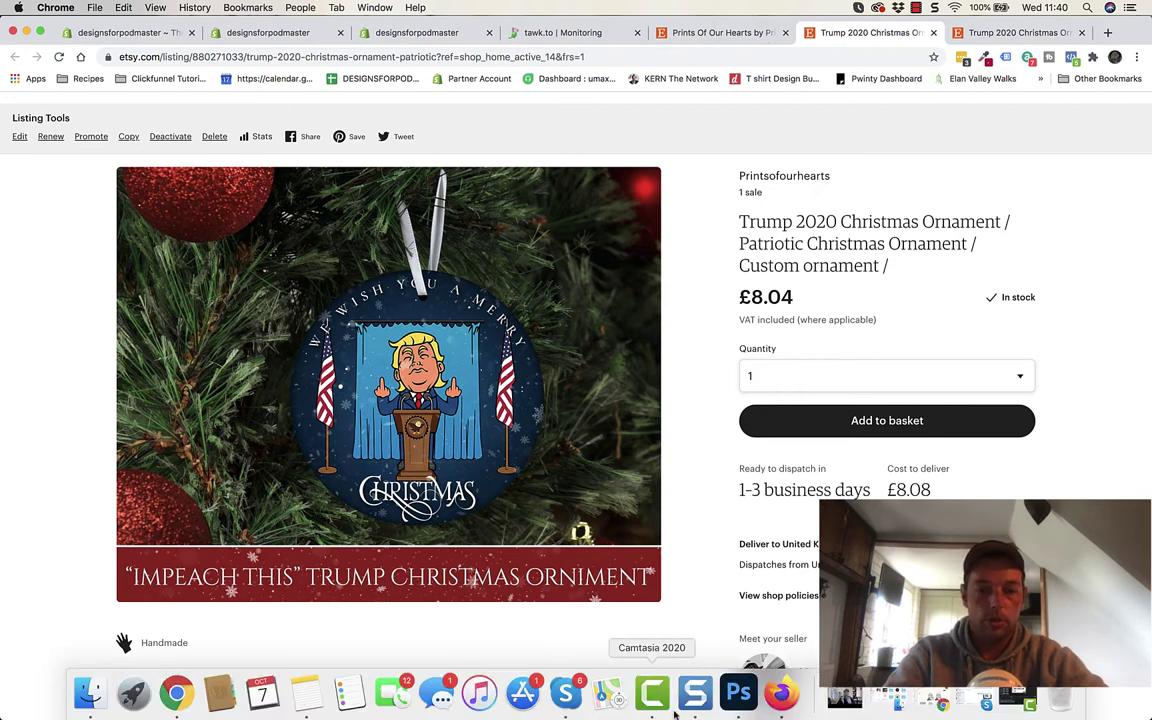
click(739, 693)
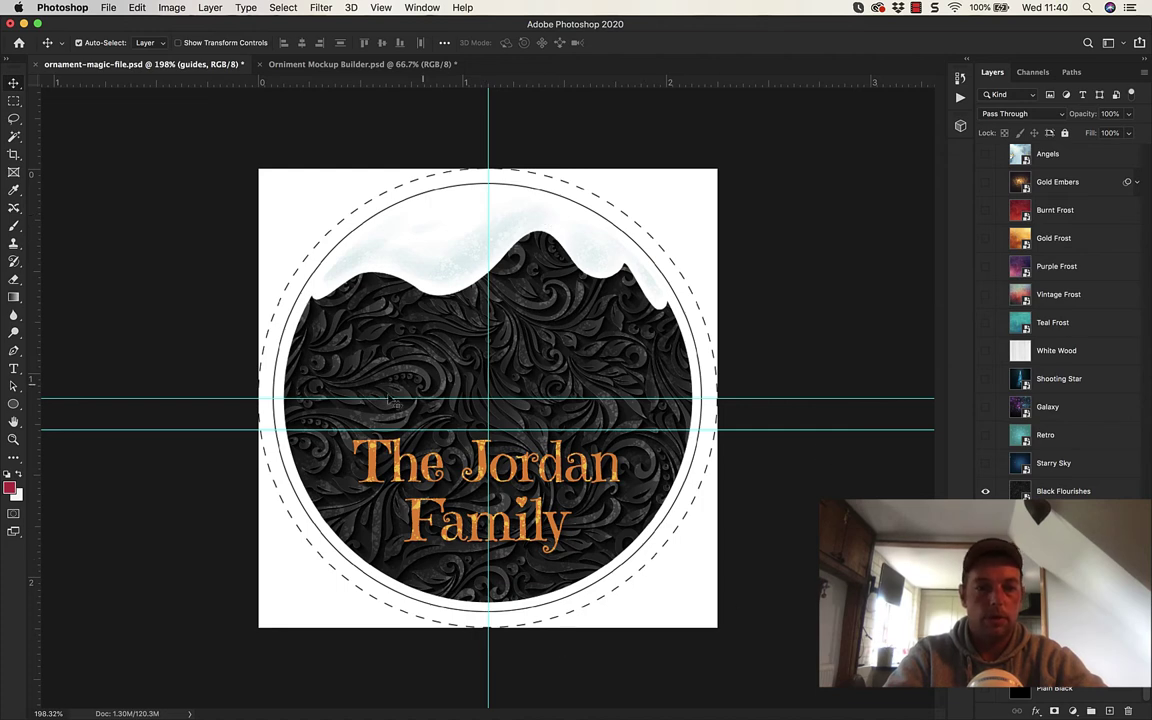
- Switch to the Orniment Mockup Builder document and select the Place Art Here layer
click(336, 66)
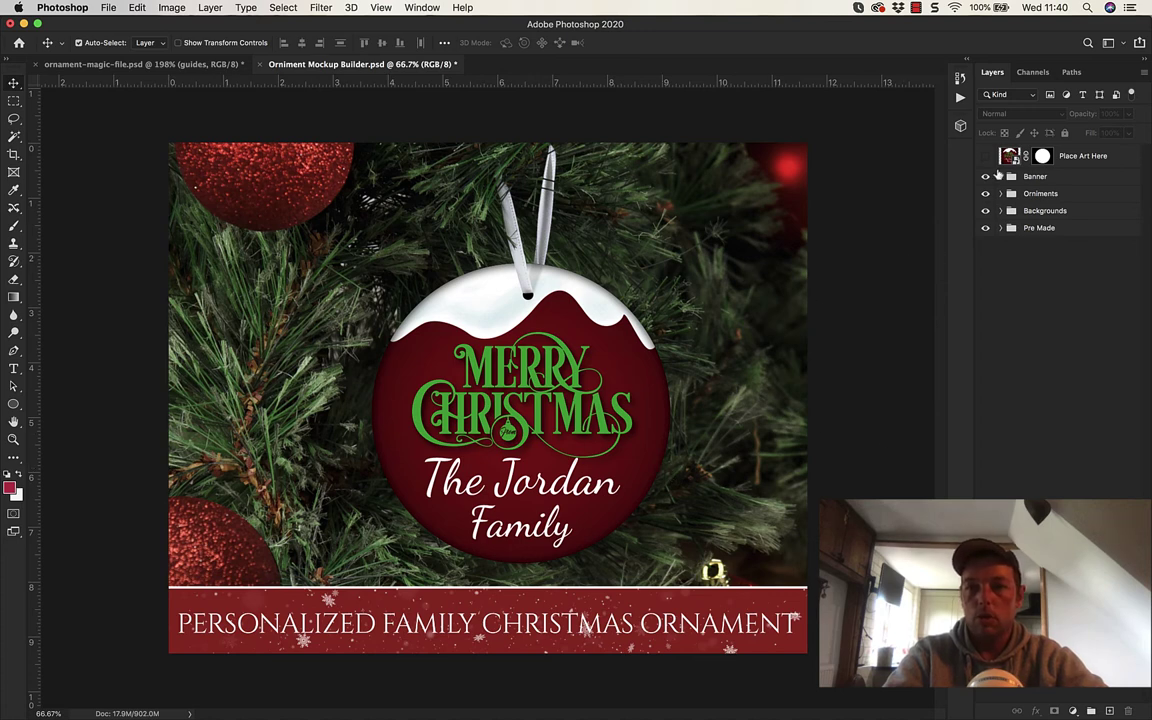
click(1008, 154)
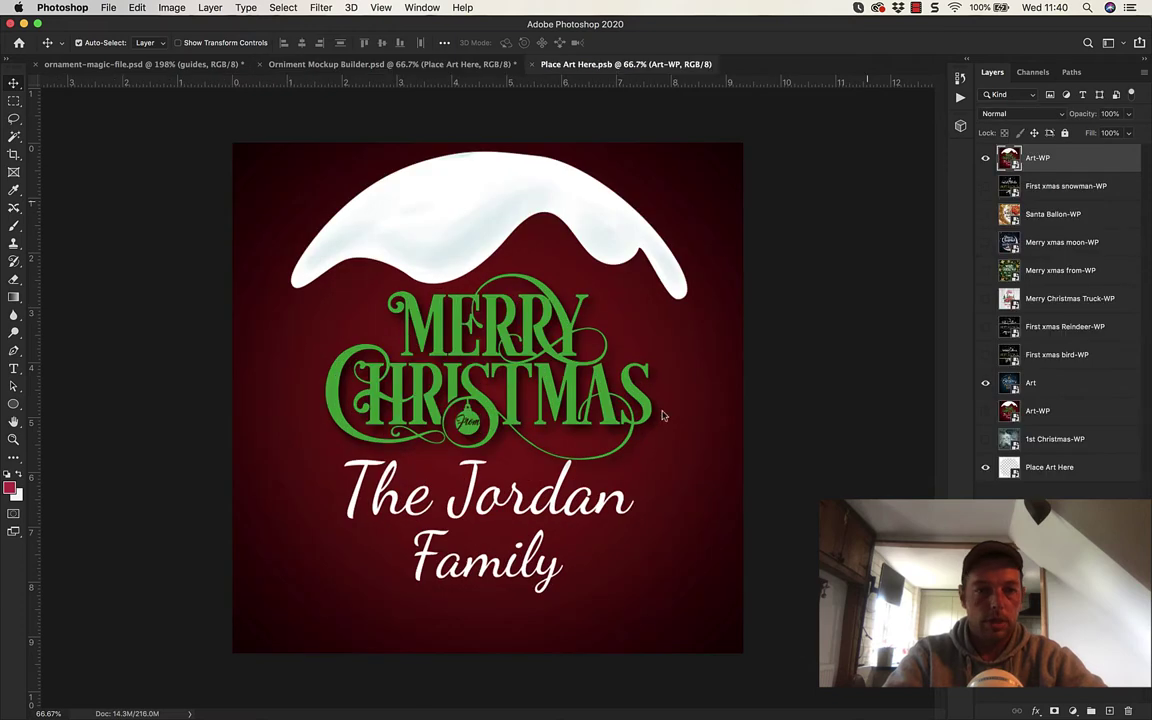
- From Designs > We Wish You A Merry Christmas, drag Art-With-Personalization.png onto the art canvas
mouse_move(315, 700)
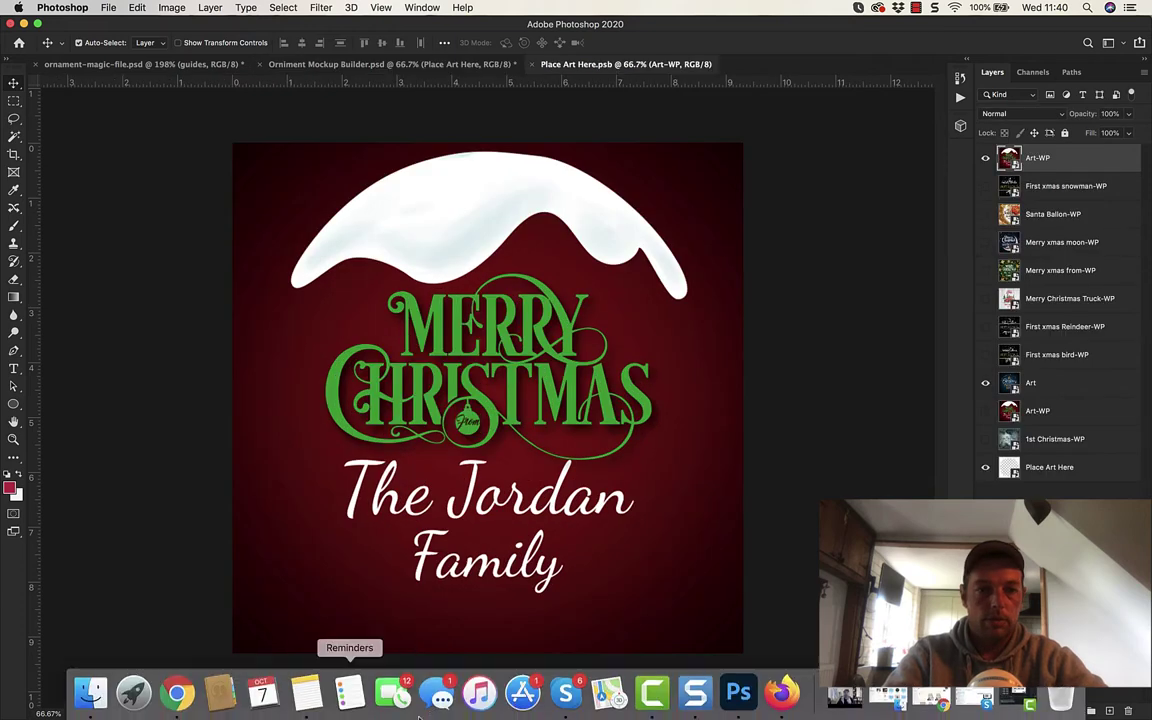
click(89, 693)
double_click(674, 210)
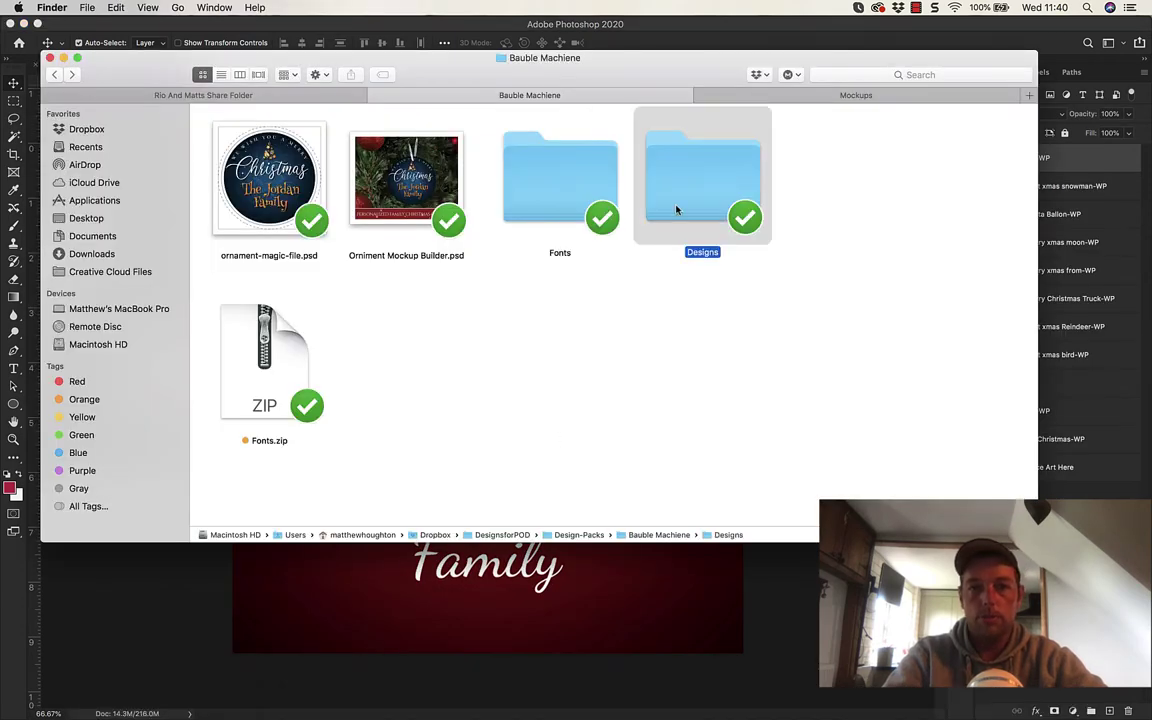
double_click(239, 160)
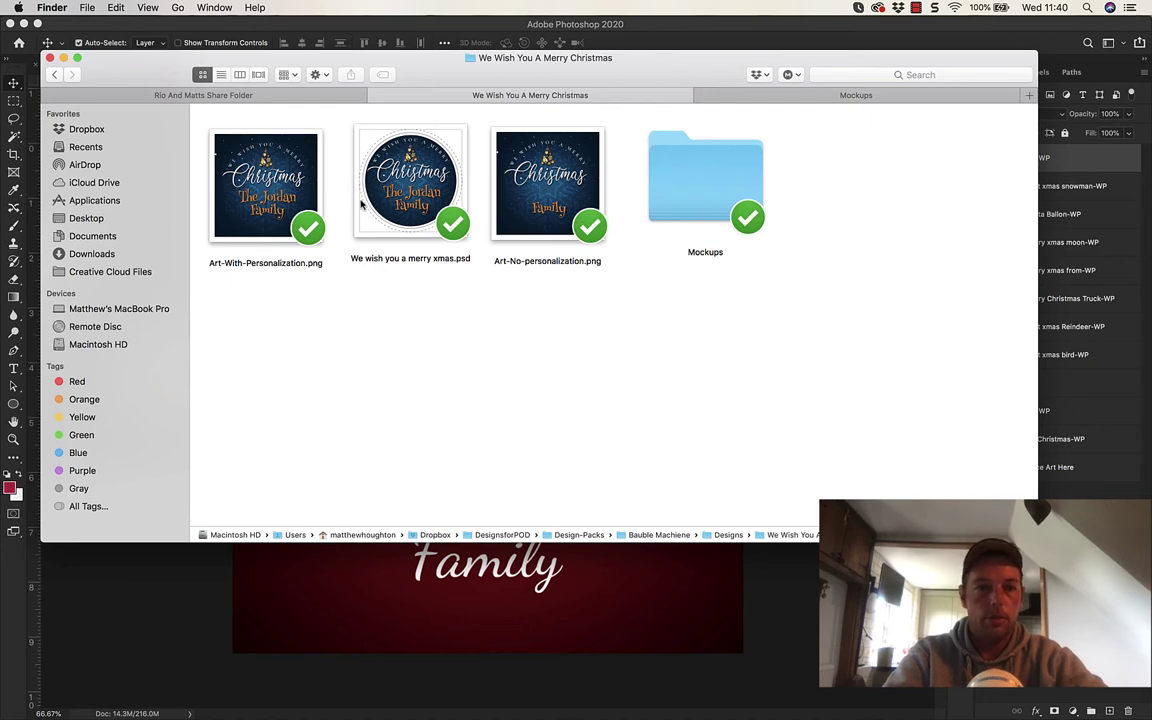
click(536, 205)
click(299, 186)
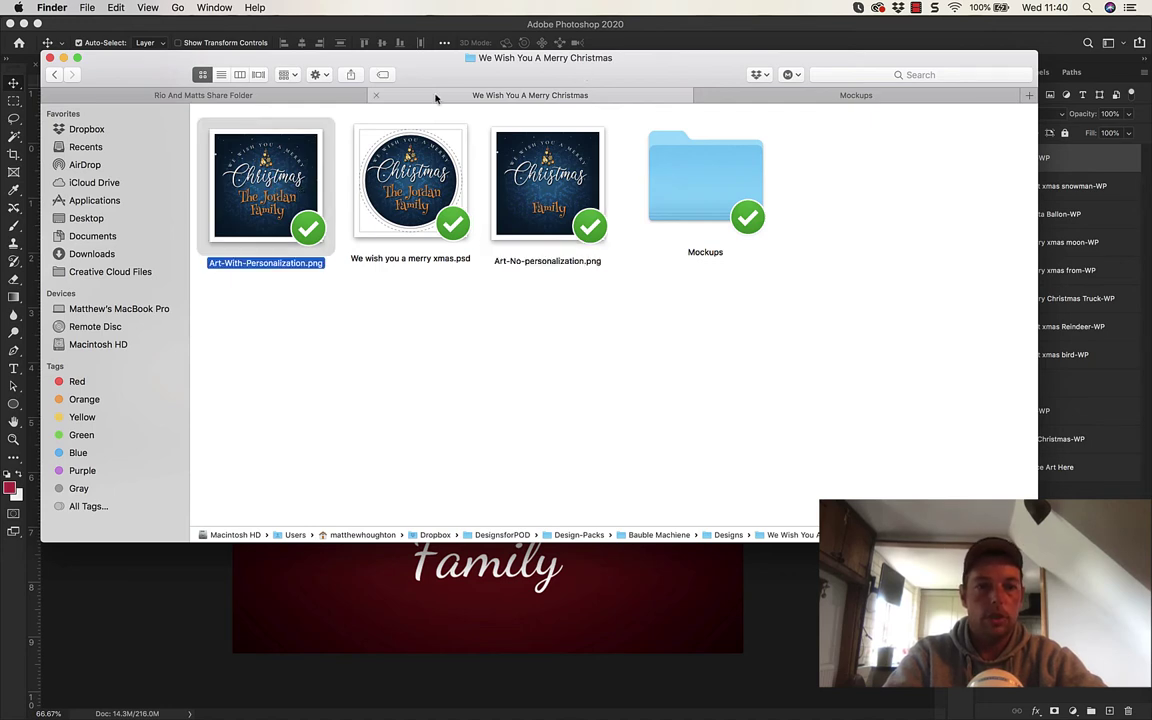
drag(406, 72, 406, 446)
drag(270, 560, 484, 240)
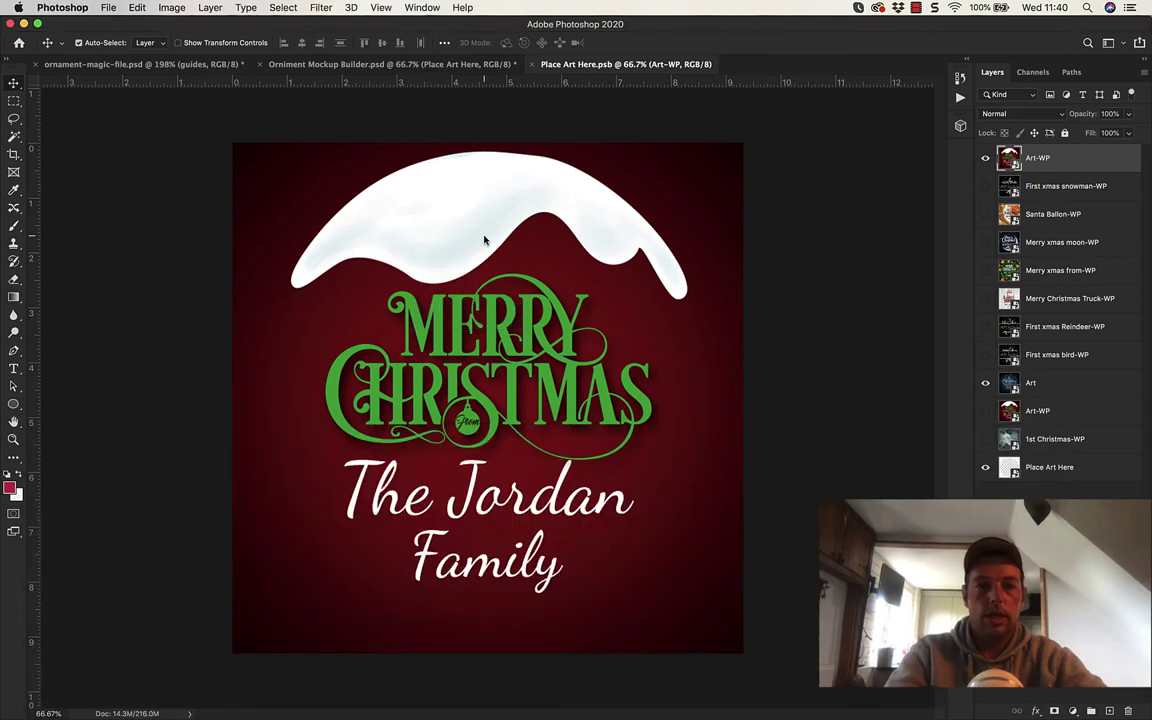
- Stretch the placed art top and bottom to fill the canvas, then save the Place Art Here smart object
drag(487, 337, 487, 143)
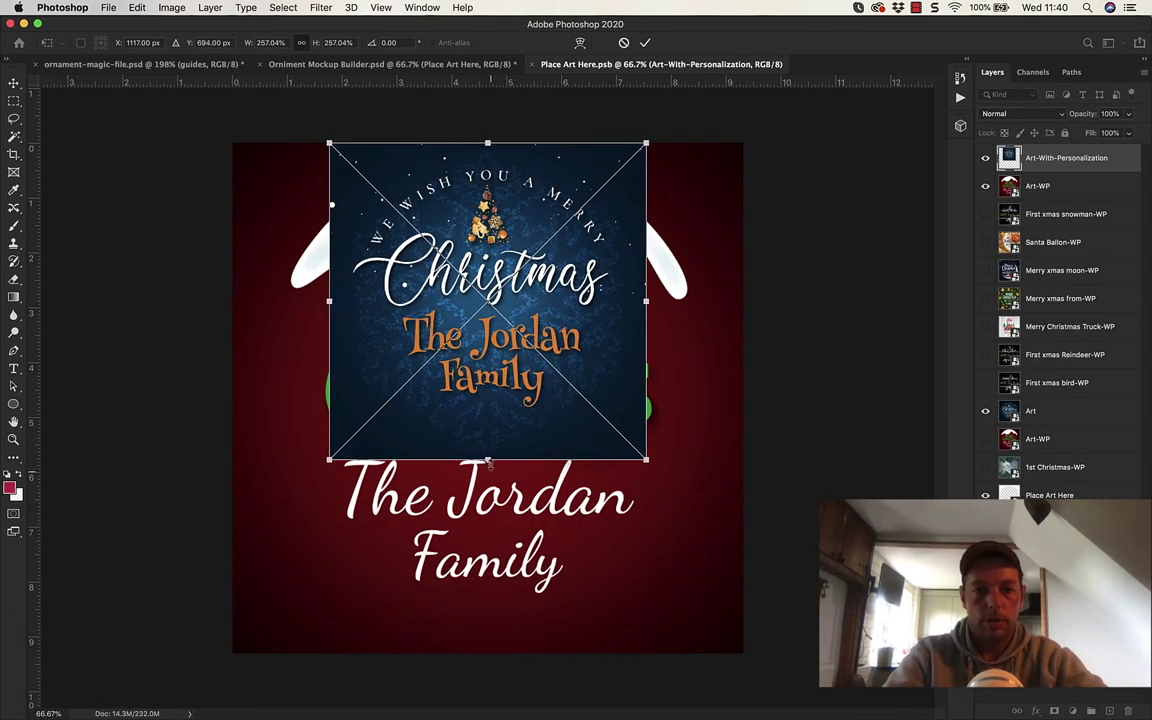
drag(487, 460, 497, 651)
key(Return)
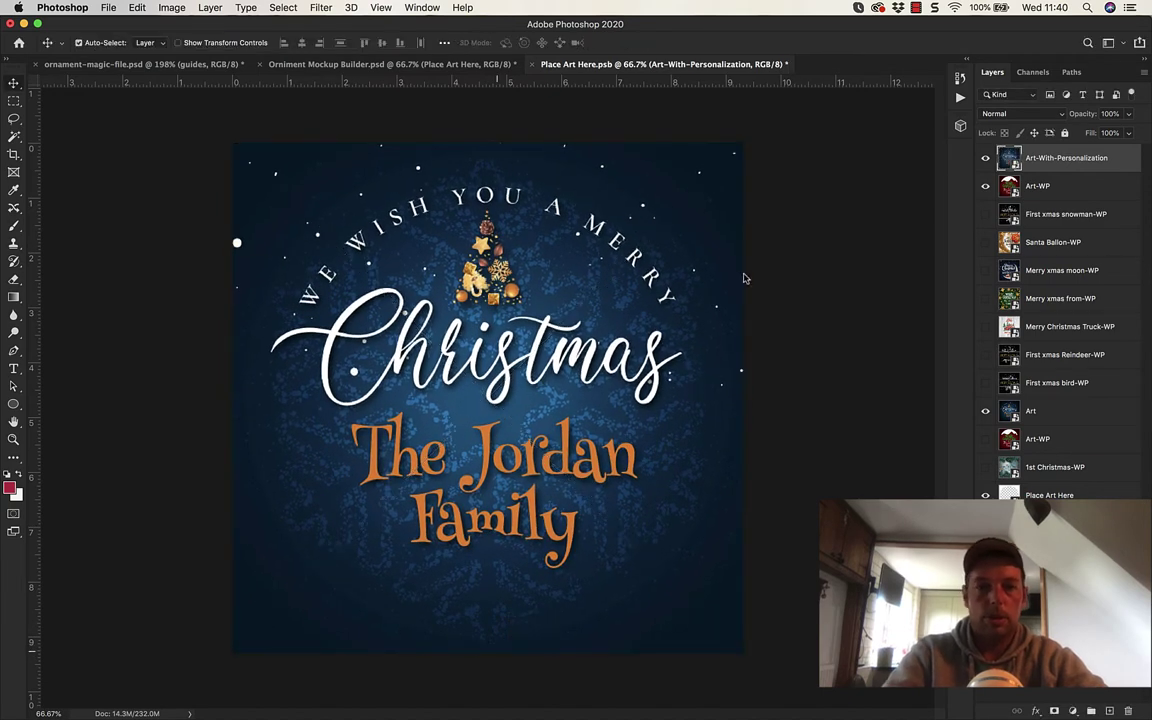
click(532, 64)
click(684, 250)
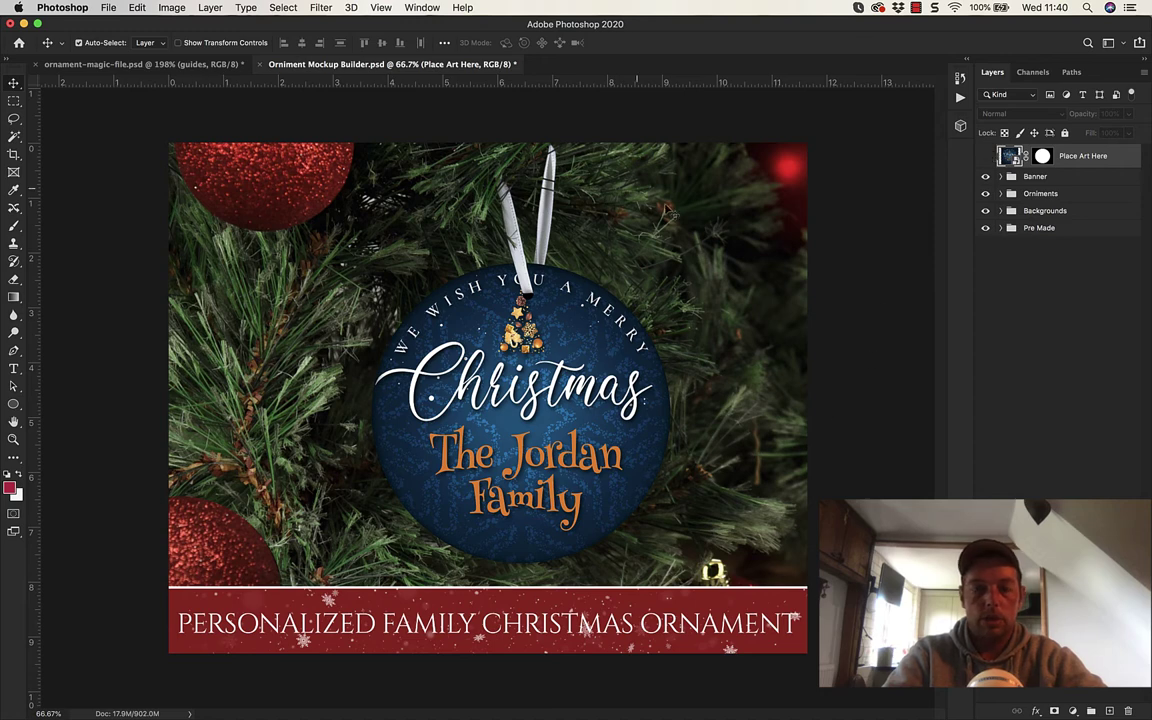
- Hide Round Ceramic and try the Round, Snowflake 1, Tree and Snowflake 2 ornaments, ending on Round
click(1001, 193)
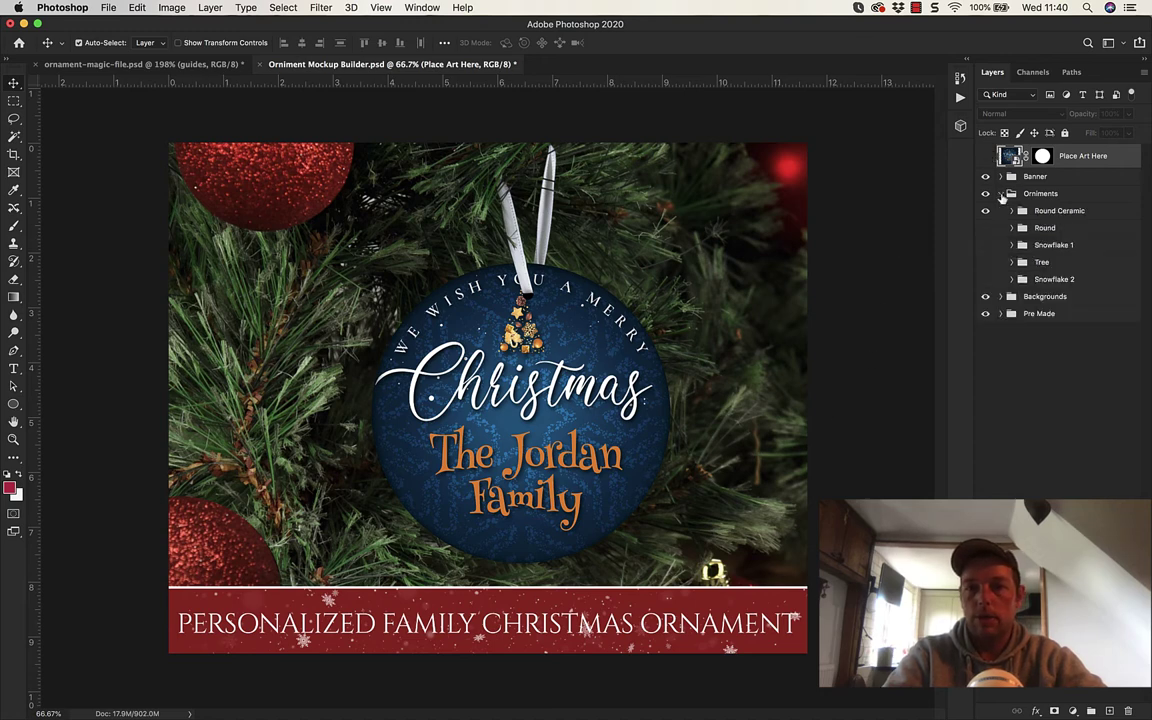
click(986, 213)
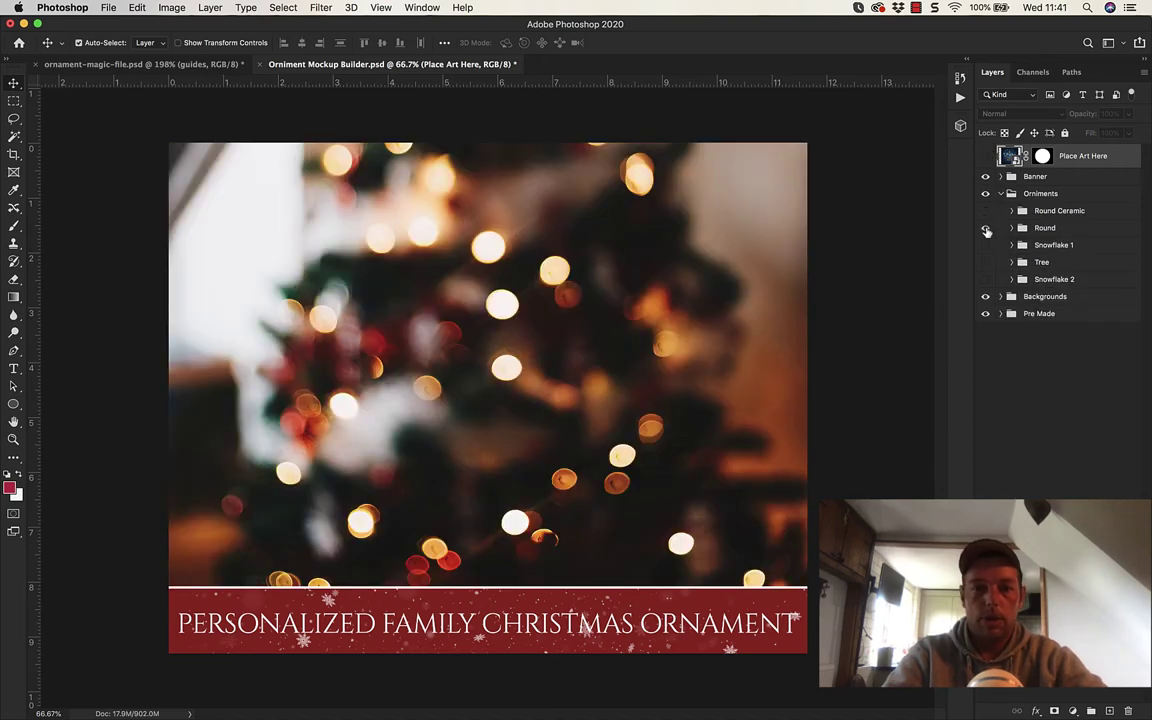
click(986, 229)
click(986, 228)
click(986, 245)
click(986, 246)
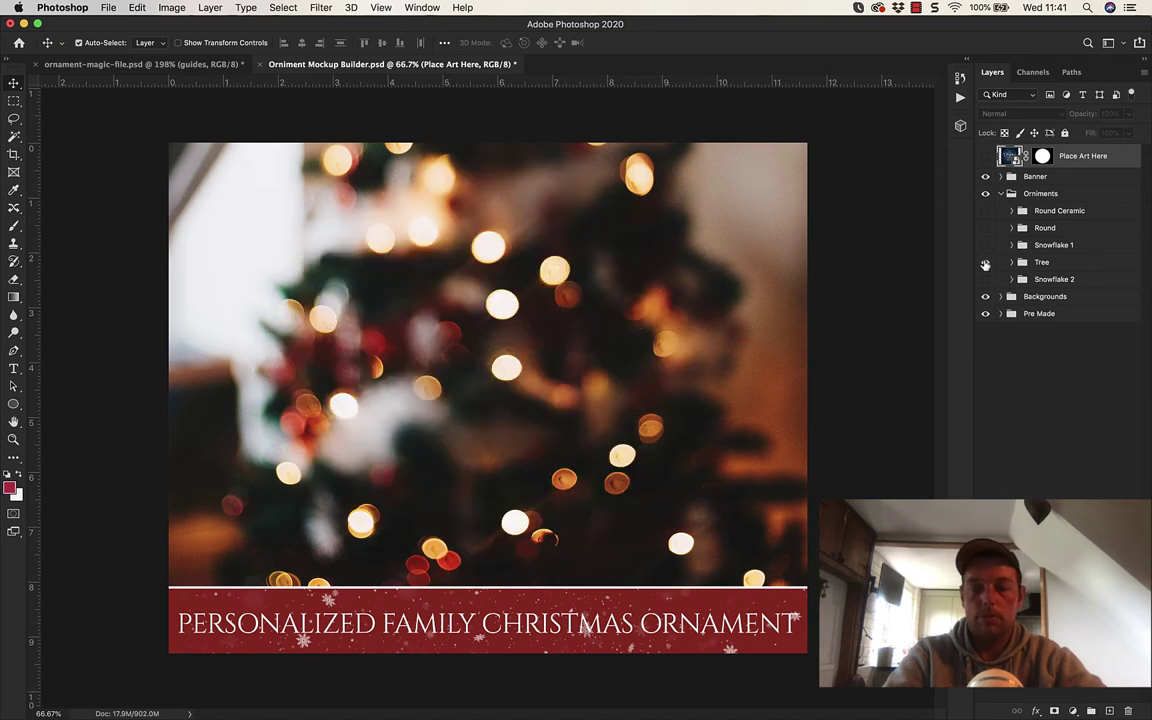
click(986, 262)
click(986, 263)
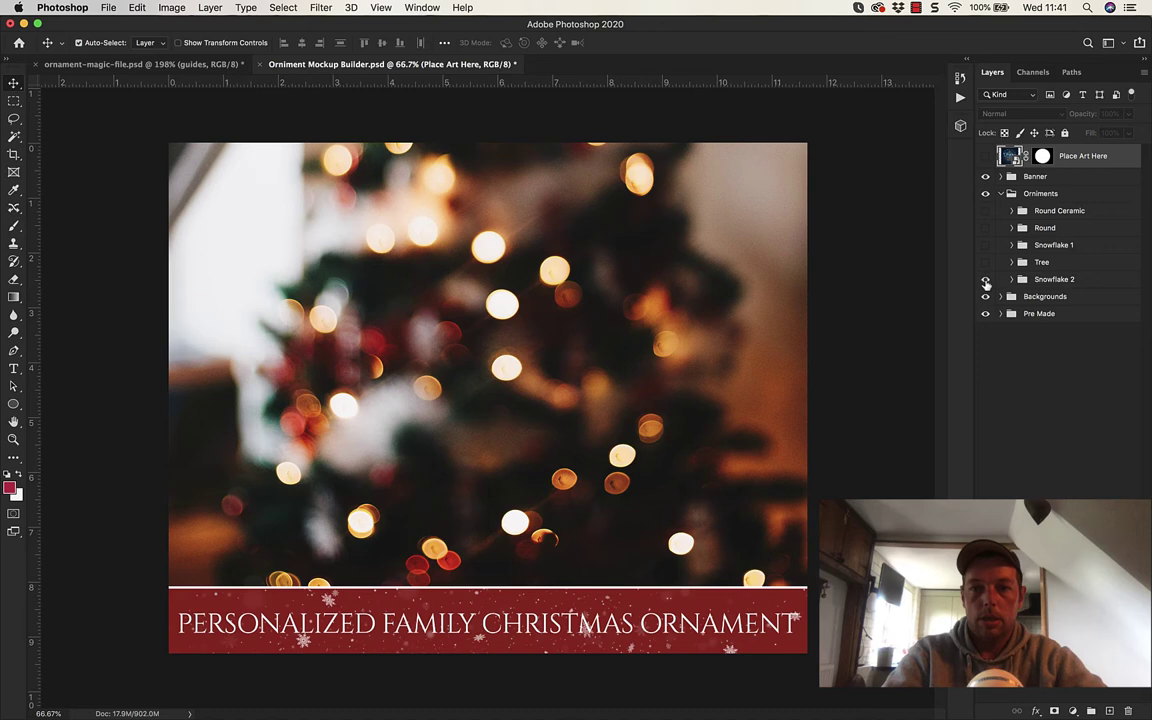
click(986, 281)
click(986, 280)
click(986, 228)
- Hide background layers 002 through 007 in turn to reach the red baubles scene
click(1001, 297)
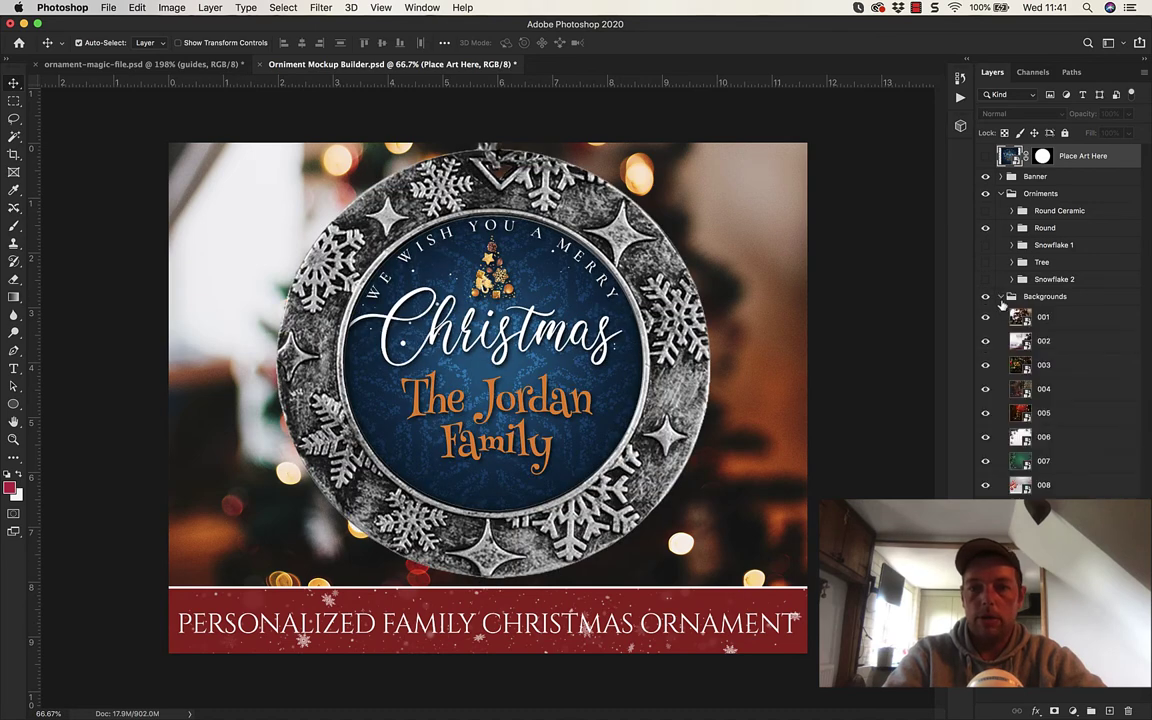
click(986, 341)
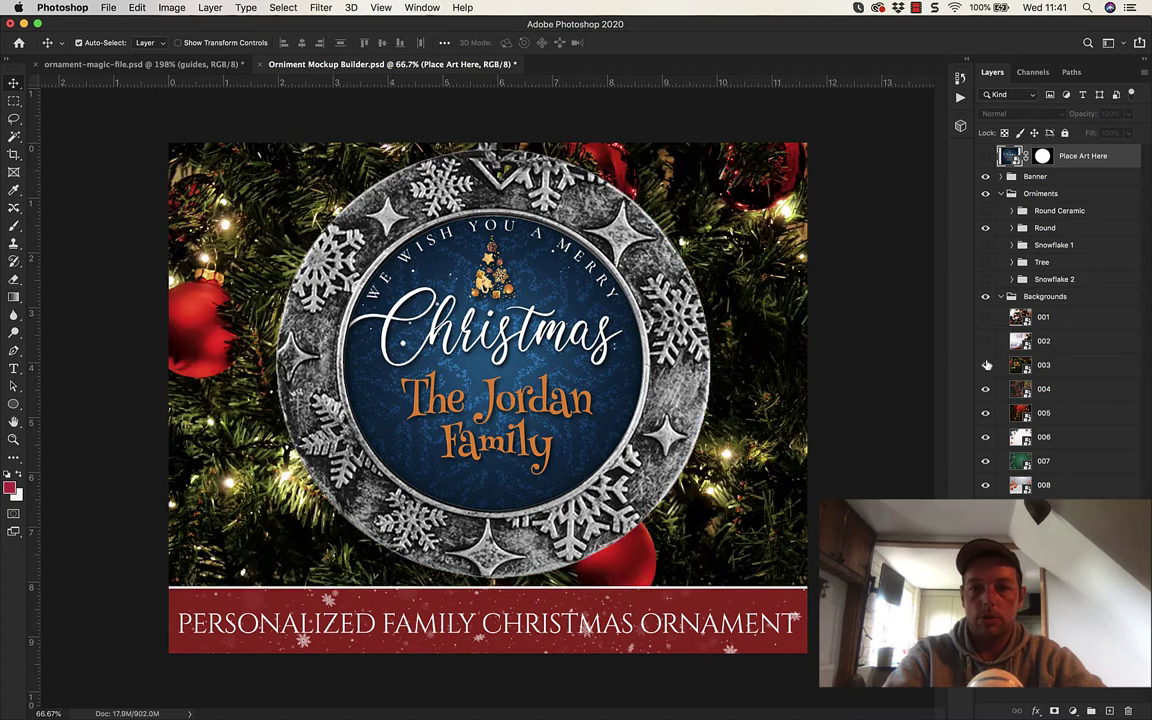
click(986, 365)
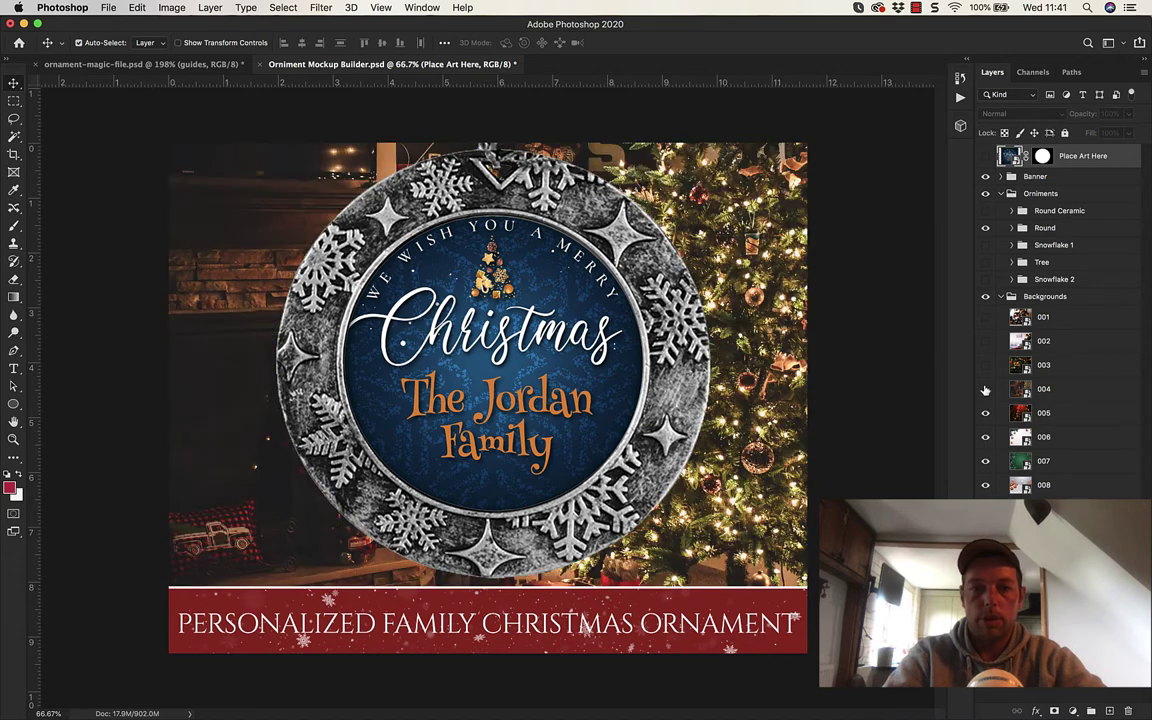
click(986, 390)
click(986, 413)
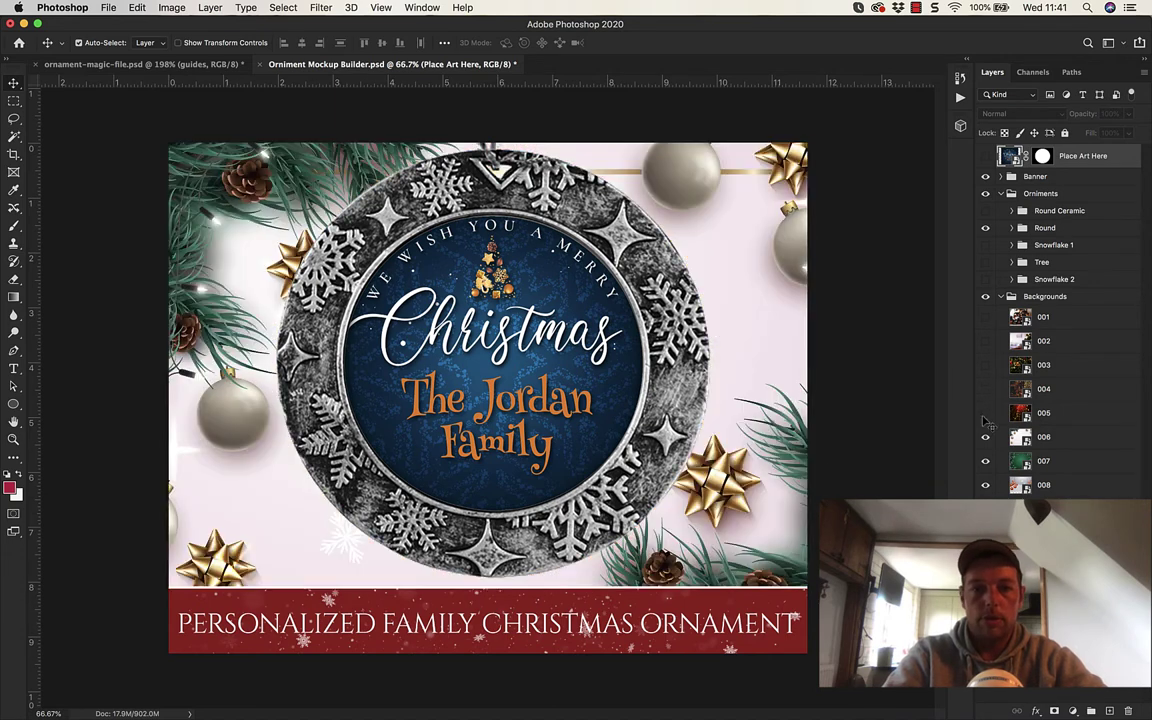
click(986, 437)
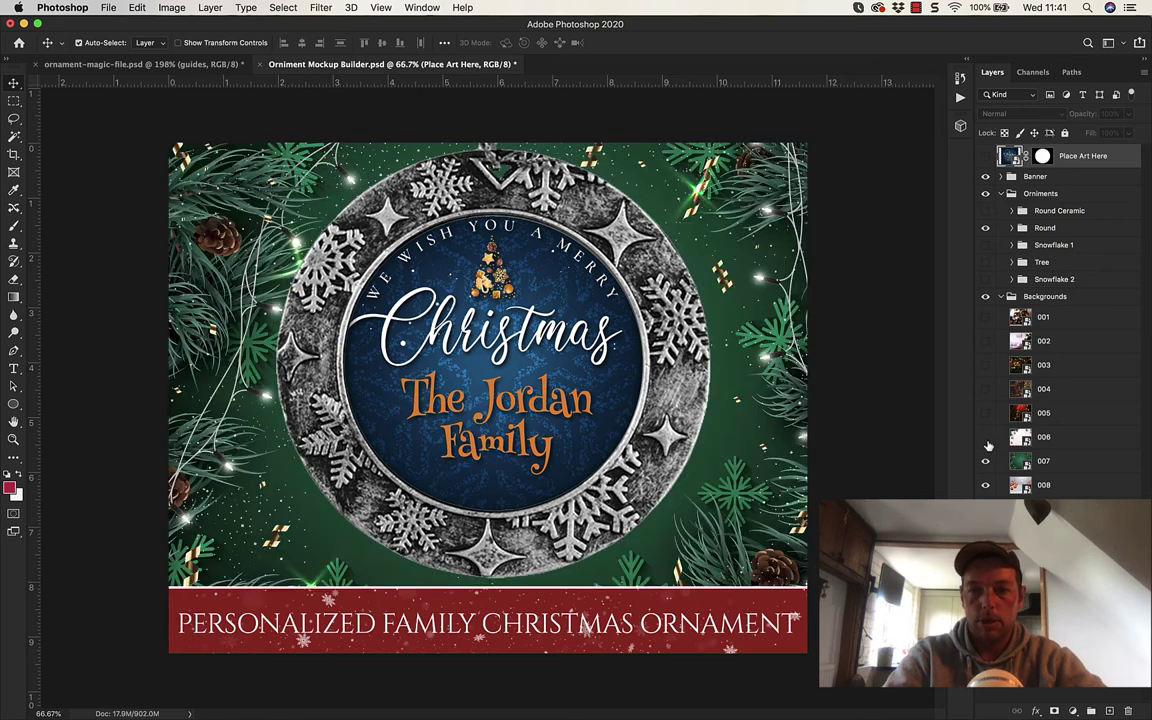
click(986, 461)
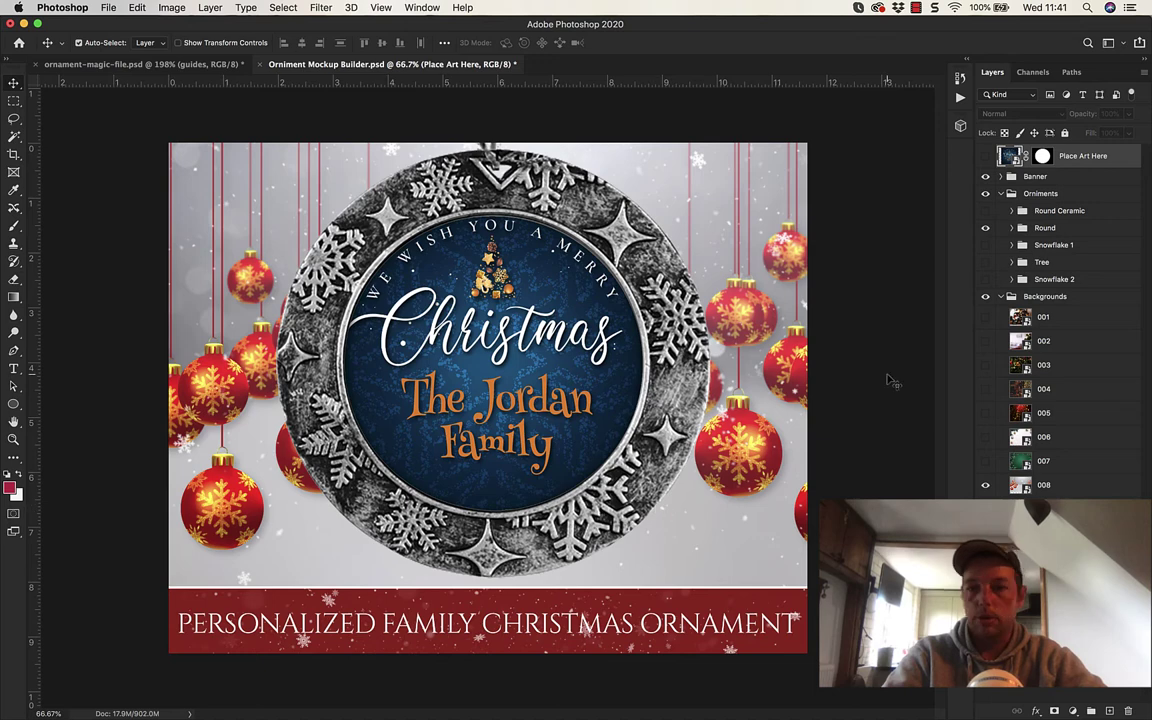
click(1001, 297)
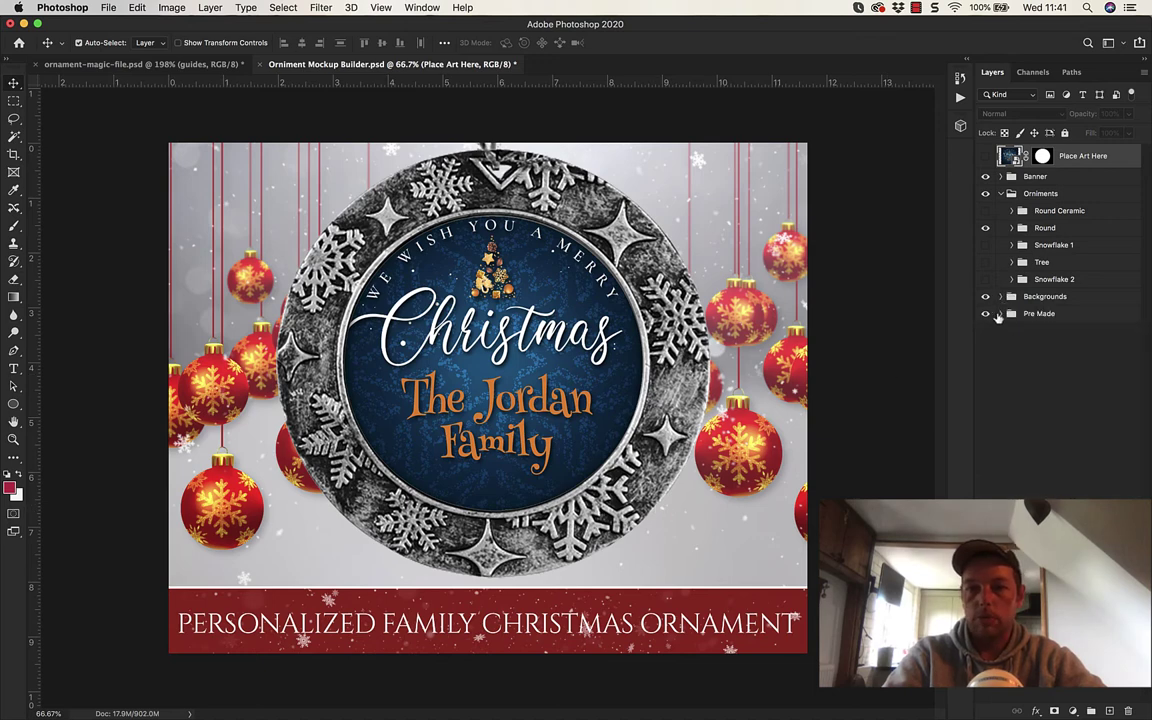
- Hide the Banner, Ornaments and Backgrounds groups, then expand and select the Pre Made group
click(987, 178)
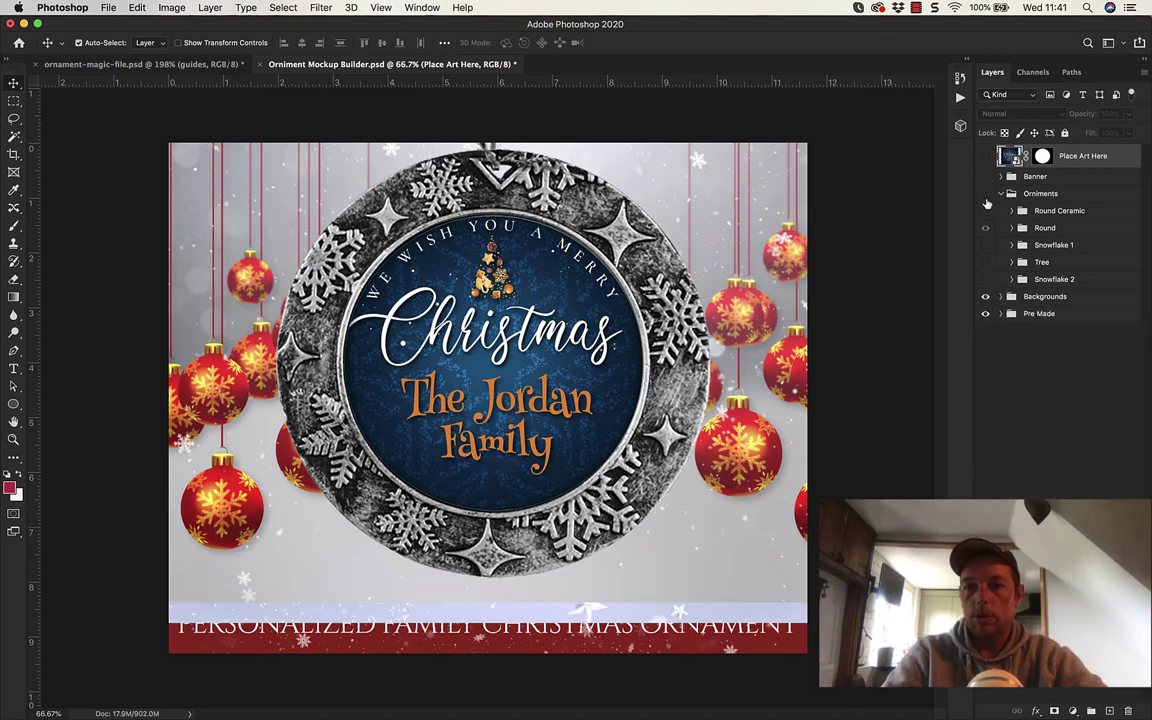
click(986, 194)
click(986, 297)
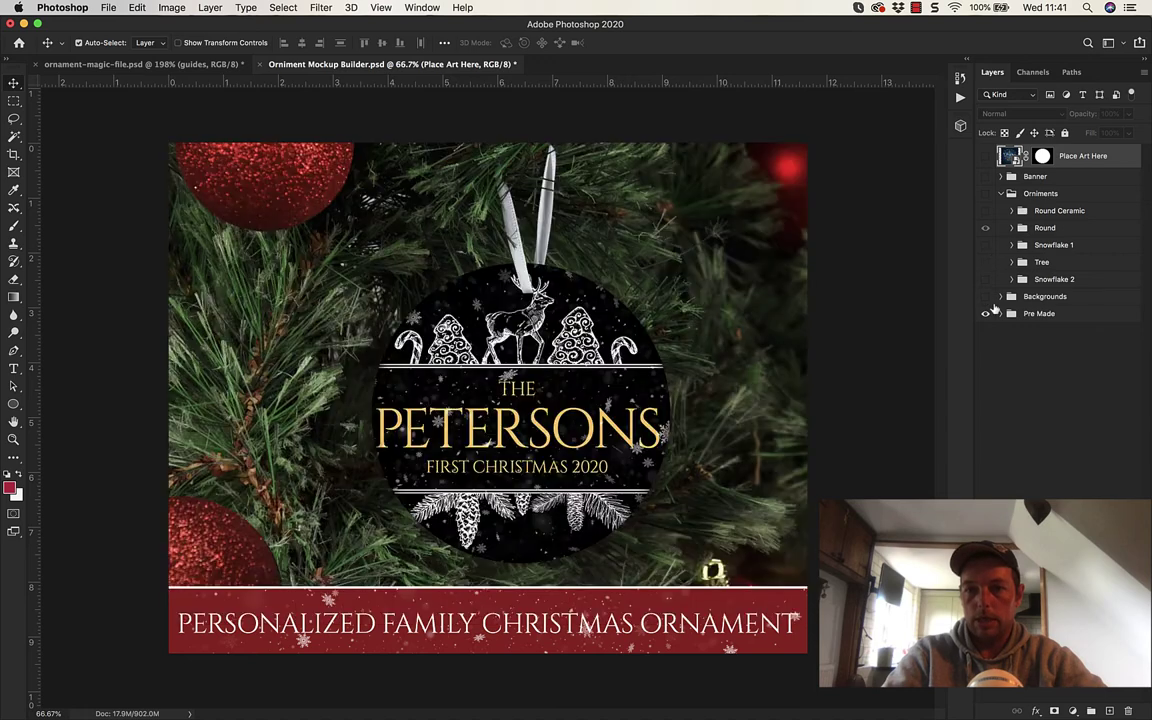
click(1001, 314)
click(1035, 318)
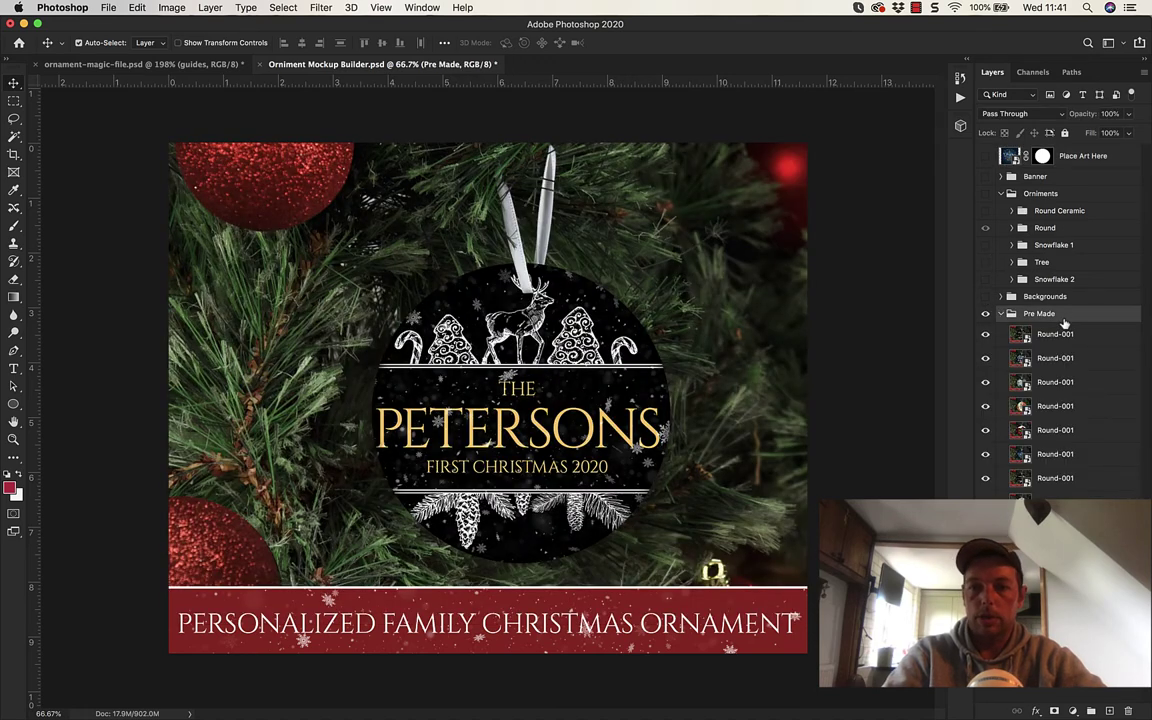